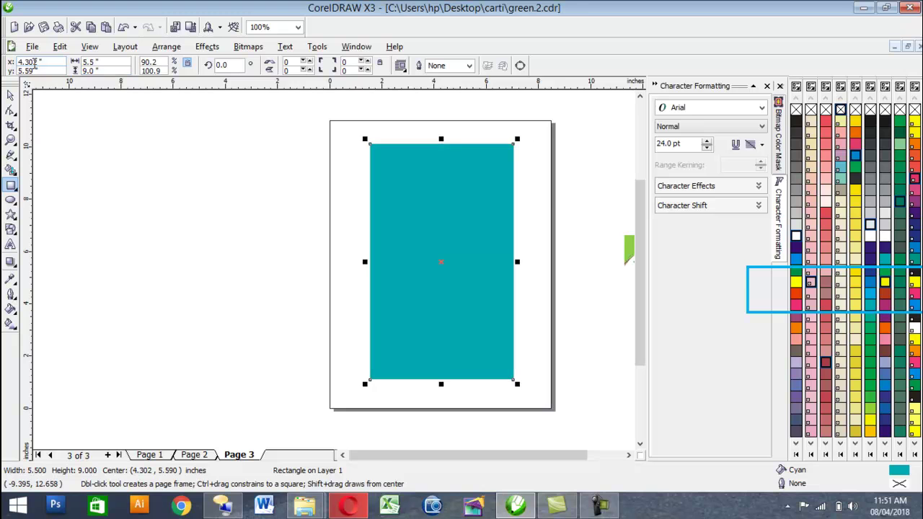
Step: Centre the 5.5 × 9 inch rectangle on the page and change its fill to yellow
scroll(522, 232, "down", 1)
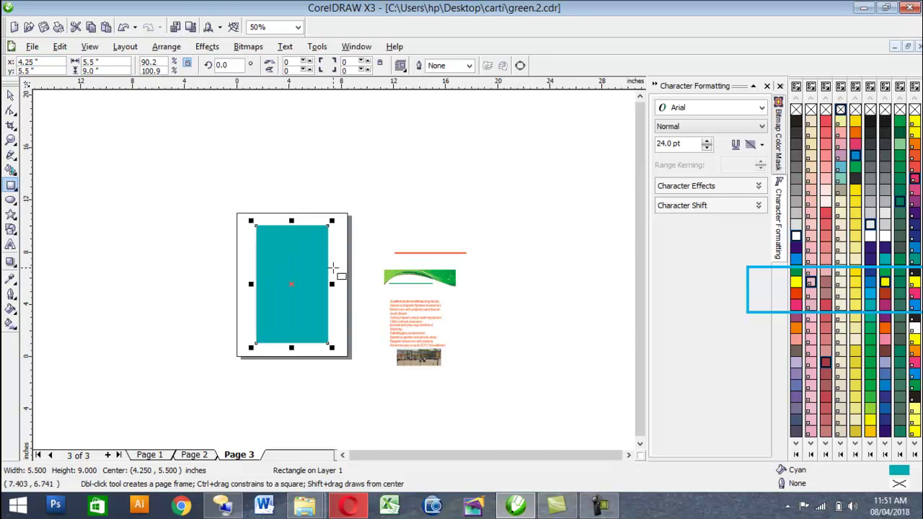
scroll(334, 269, "up", 1)
scroll(174, 286, "down", 1)
scroll(333, 269, "up", 1)
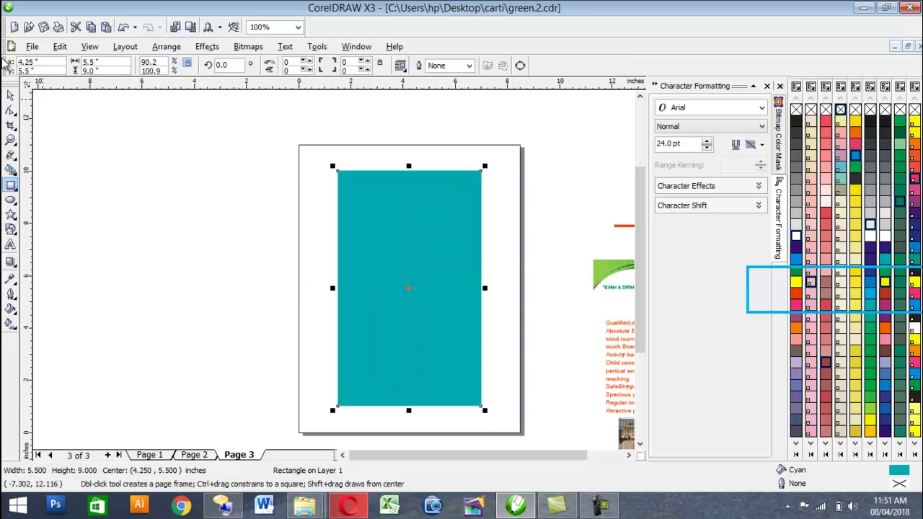
left_click(11, 95)
left_click(401, 222)
left_click(796, 273)
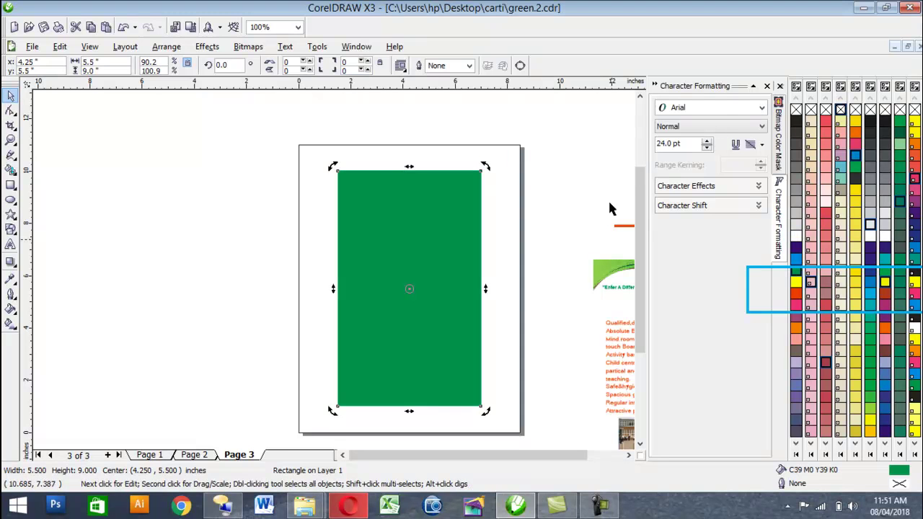
left_click(797, 282)
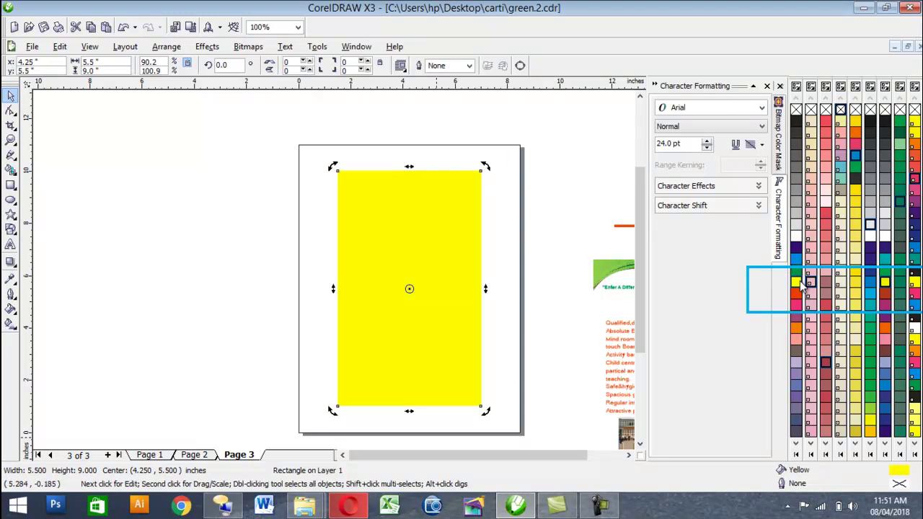
Step: With nothing selected, set the default fill for new graphic objects to PANTONE H 10-10 C
left_click(527, 308)
left_click(855, 293)
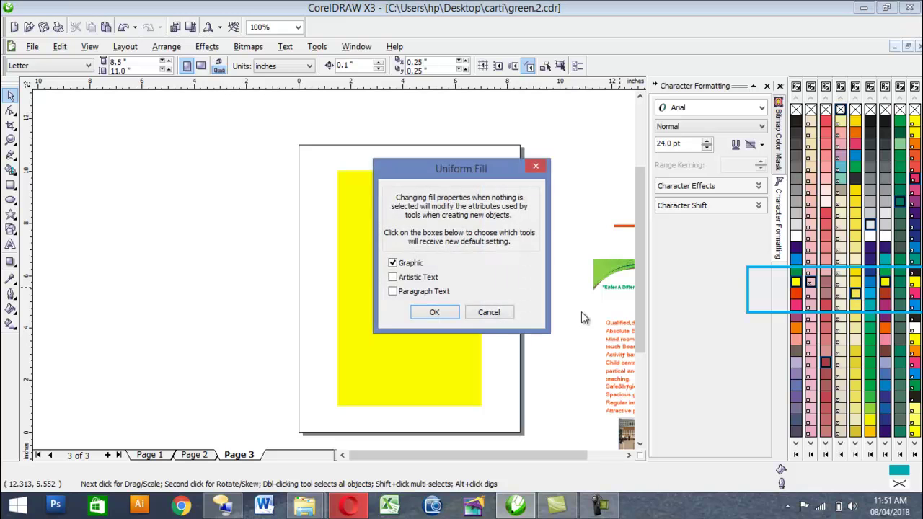
left_click(434, 312)
left_click(418, 336)
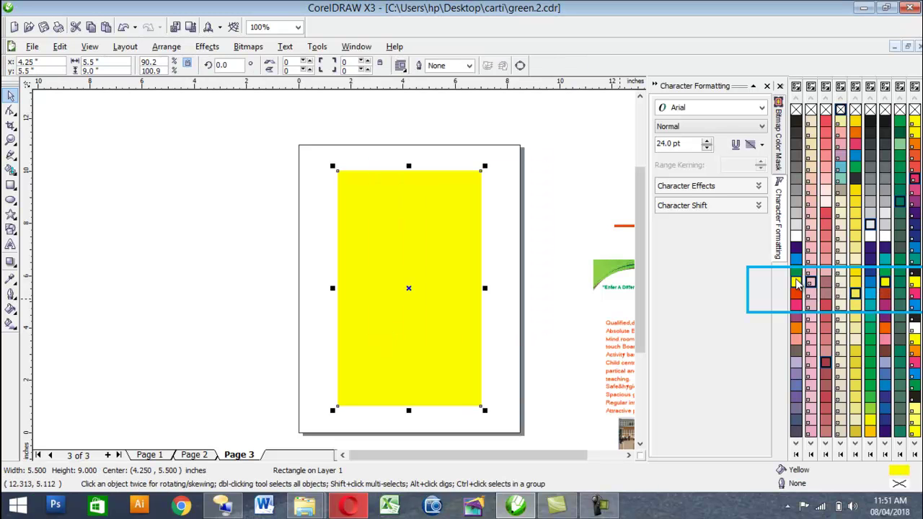
Step: Move the green wave banner onto the upper end of the yellow rectangle and delete the loose red line beside the page
left_click(530, 287)
left_click_drag(600, 268, 350, 189)
left_click(593, 249)
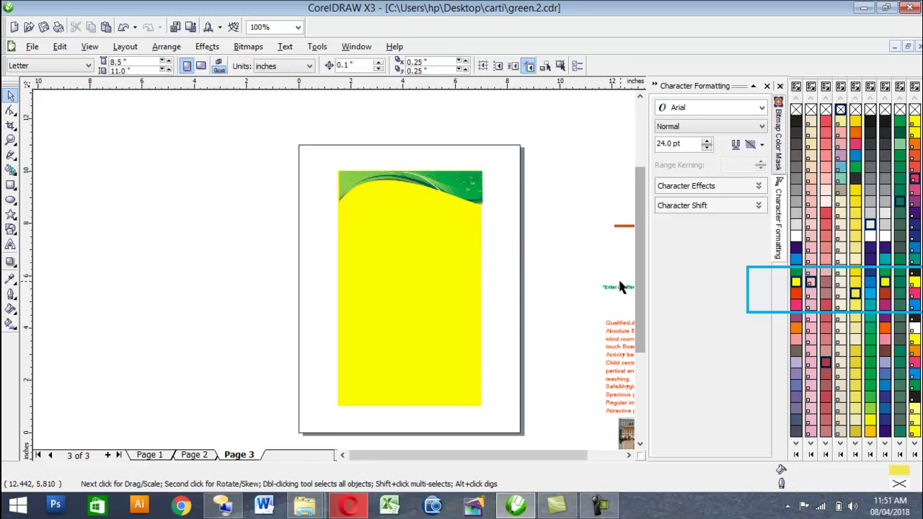
left_click_drag(622, 227, 477, 245)
key("Delete")
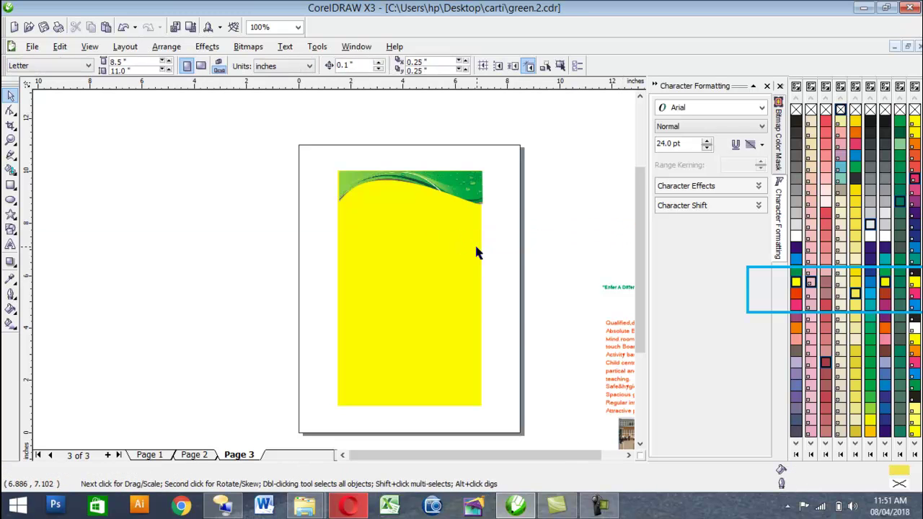
Step: Draw a strip 5.5 inches wide and about 0.13 inch high across the yellow rectangle below the banner, filled green C39 M0 Y39 K0
left_click(11, 185)
left_click_drag(337, 214, 481, 219)
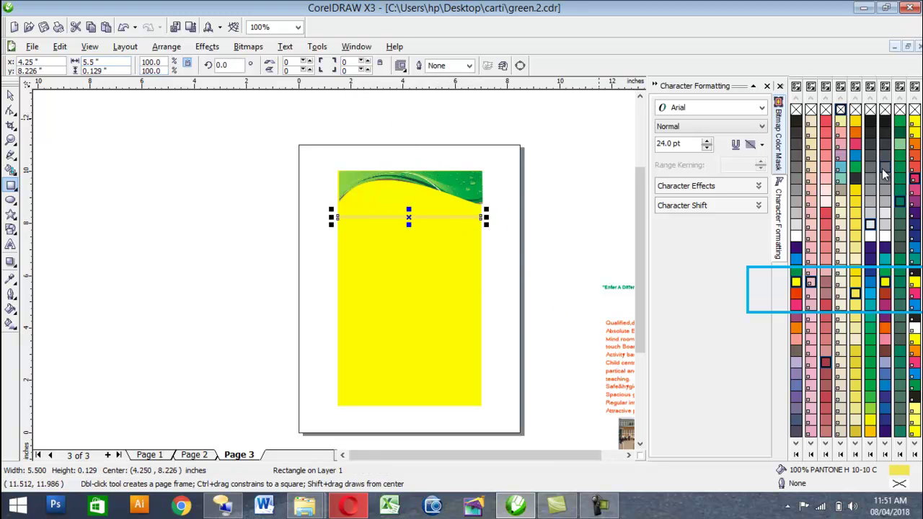
left_click(793, 249)
left_click(898, 207)
left_click(899, 148)
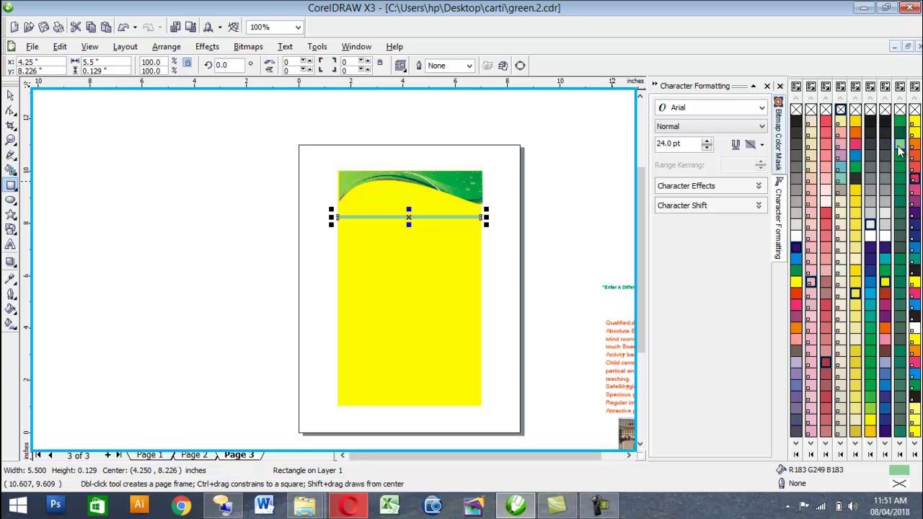
left_click(899, 163)
key("space")
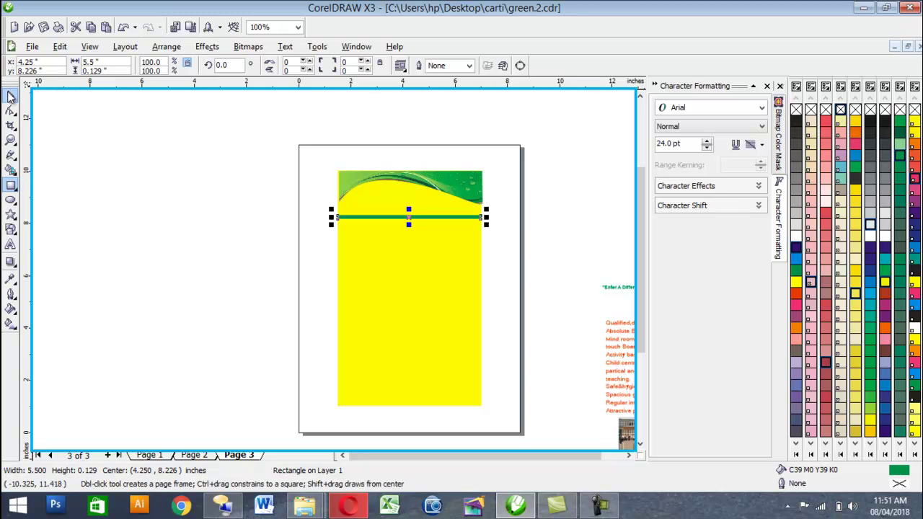
Step: Reduce the green strip's height to about 0.065 inch
scroll(408, 196, "up", 1)
left_click_drag(336, 308, 336, 304)
left_click(146, 250)
Step: Align the green wave banner horizontally to the centre of the yellow rectangle
left_click(207, 247)
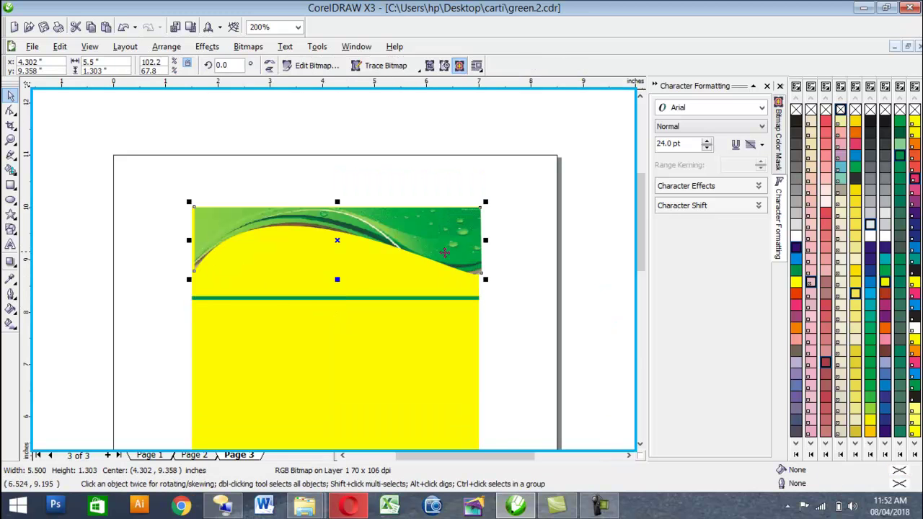
left_click(434, 282, "shift")
key("c")
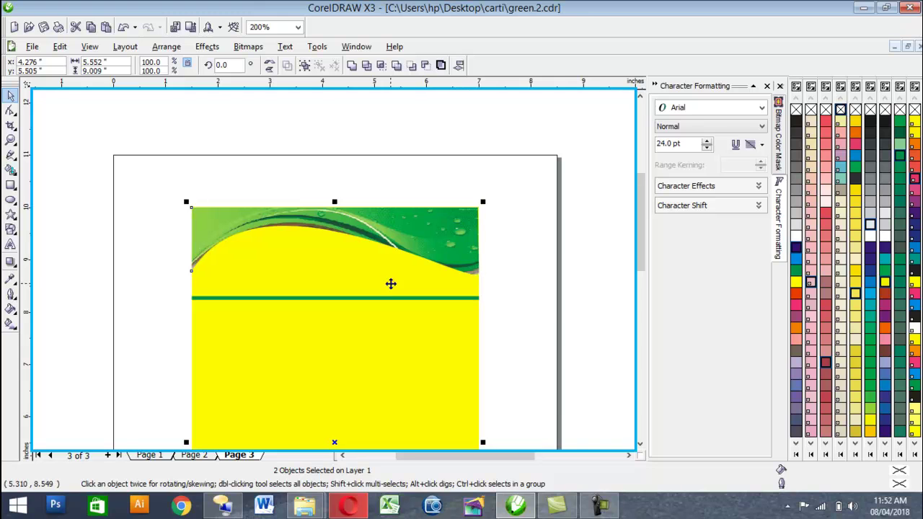
left_click(525, 307)
scroll(373, 323, "down", 1)
left_click(306, 256)
left_click(170, 259)
left_click(314, 259)
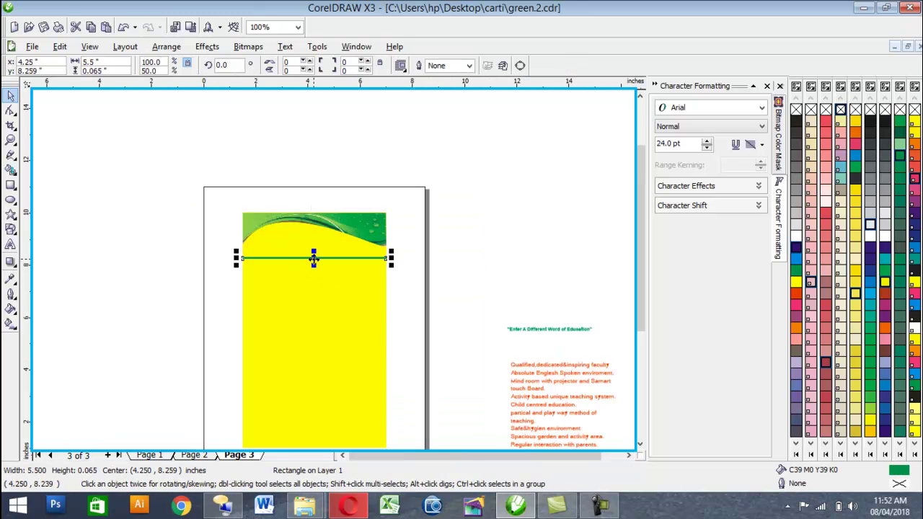
left_click(445, 296)
Step: Draw a band 5.5 inches wide and about 1.5 inches high near the yellow rectangle's lower end, filled green C39 M0 Y39 K0
scroll(338, 276, "down", 1)
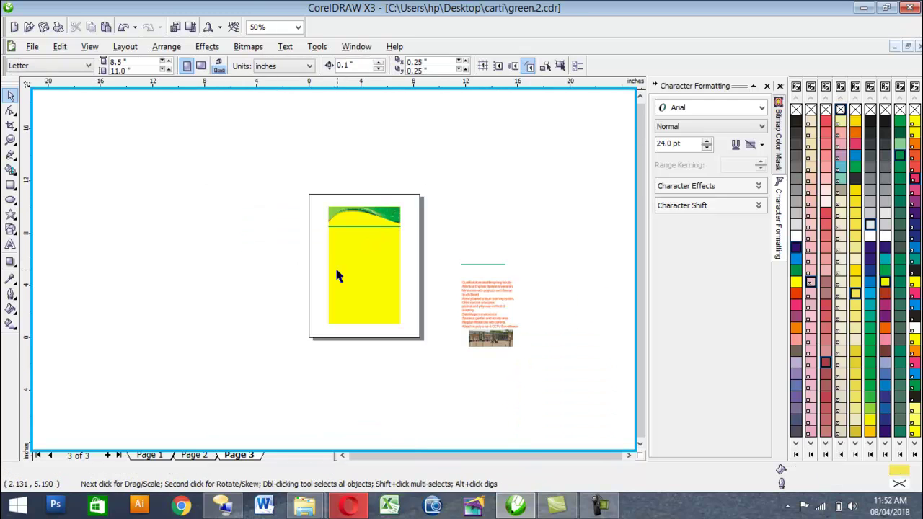
scroll(336, 276, "up", 1)
left_click(10, 186)
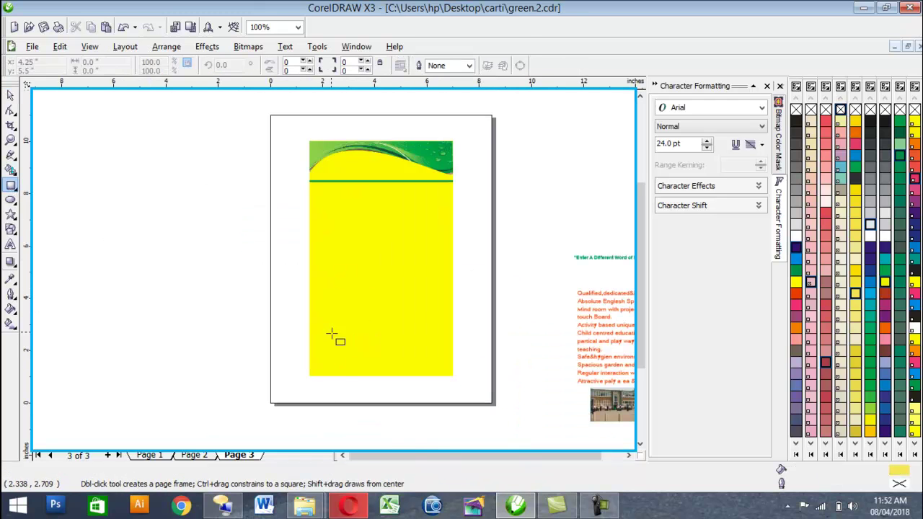
left_click_drag(309, 327, 452, 366)
left_click(796, 274)
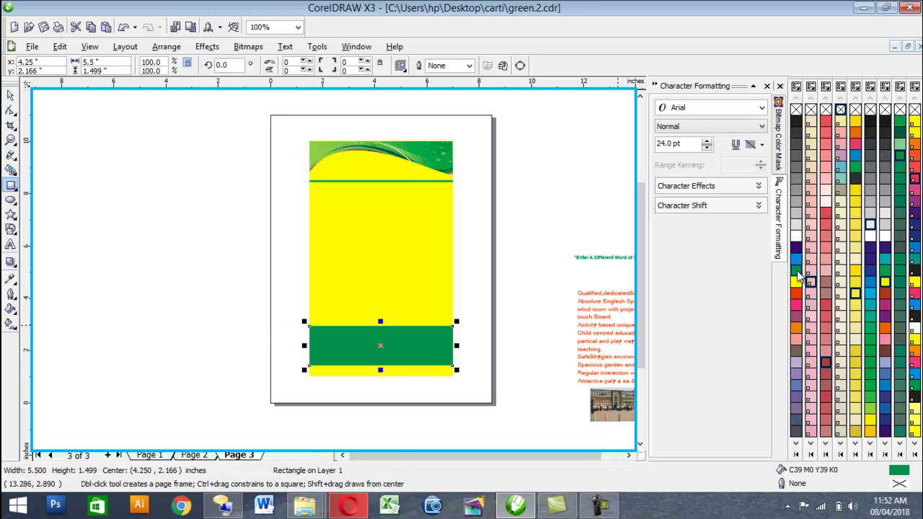
Step: Give the lower green band a 2 pt white outline
left_click(10, 292)
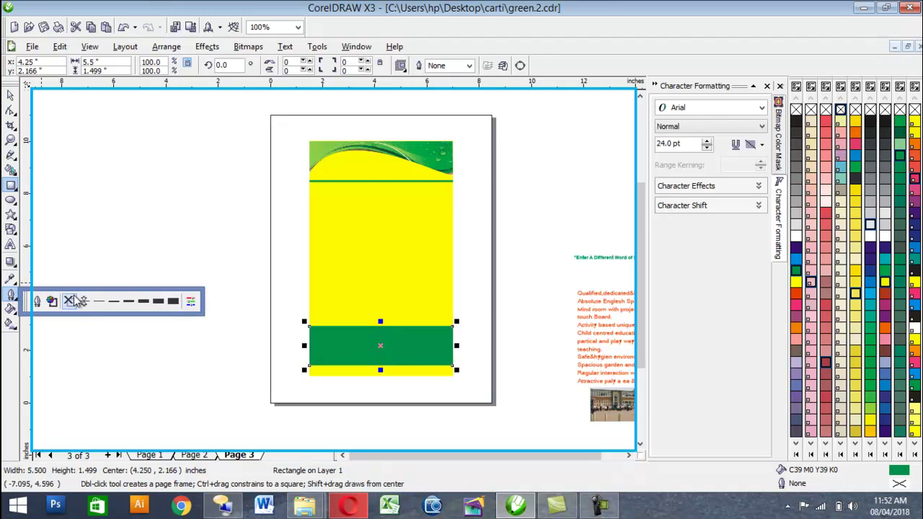
left_click(135, 304)
right_click(795, 237)
key("Escape")
scroll(372, 321, "up", 1)
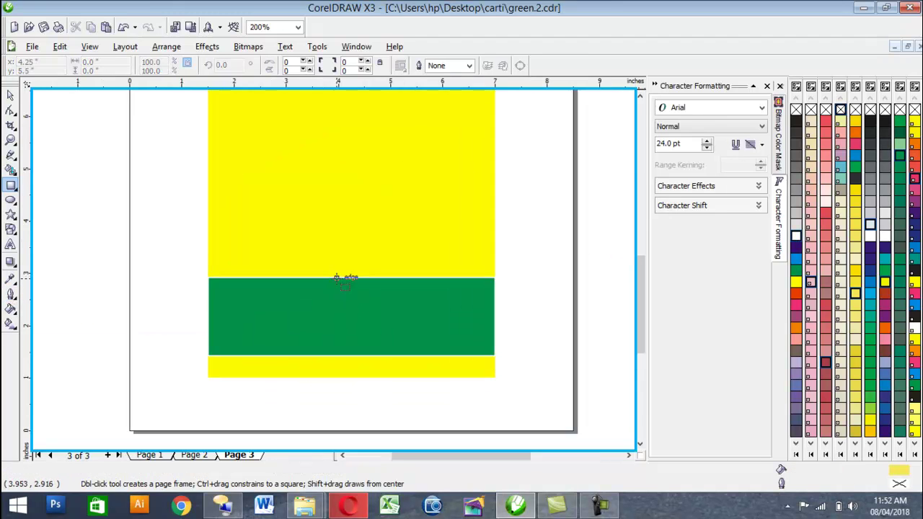
Step: Nudge the lower green band down by 0.3 inch towards the yellow rectangle's lower edge
left_click(11, 98)
scroll(353, 206, "down", 1)
left_click(345, 334)
key("Down")
key("Down")
key("Down")
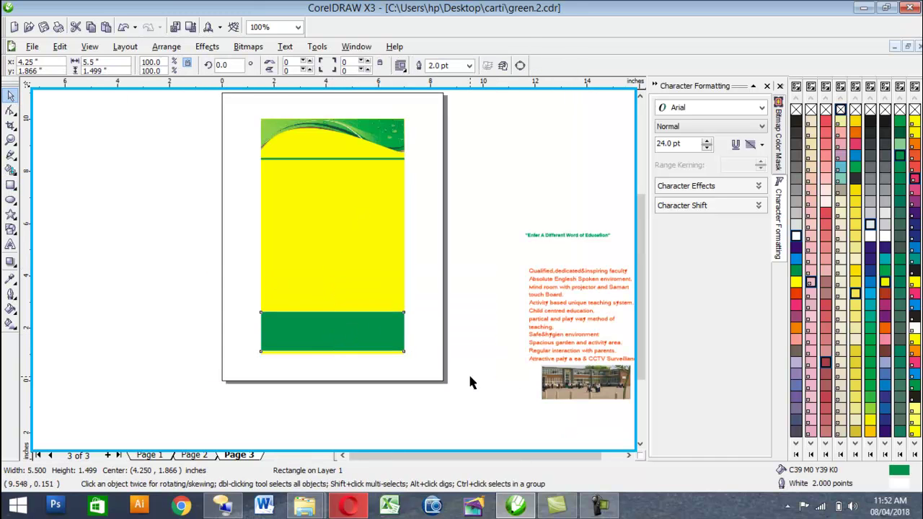
left_click(469, 384)
left_click(600, 504)
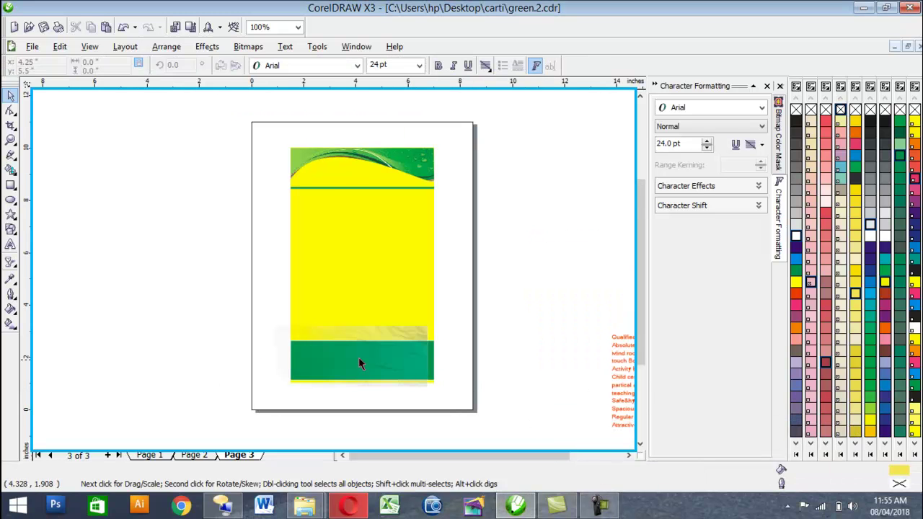
Step: Move the transparent crumpled-paper bitmap off the green band and PowerClip it inside that band
left_click_drag(358, 364, 532, 274)
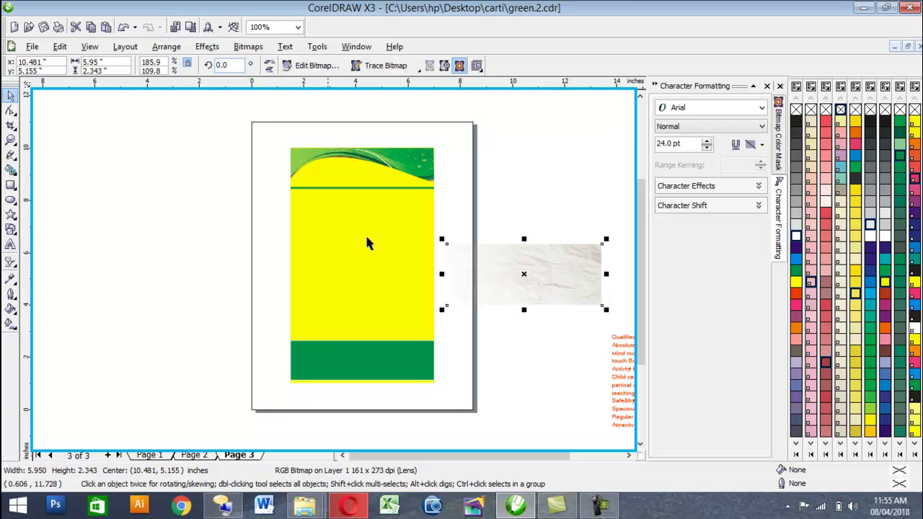
left_click(210, 33)
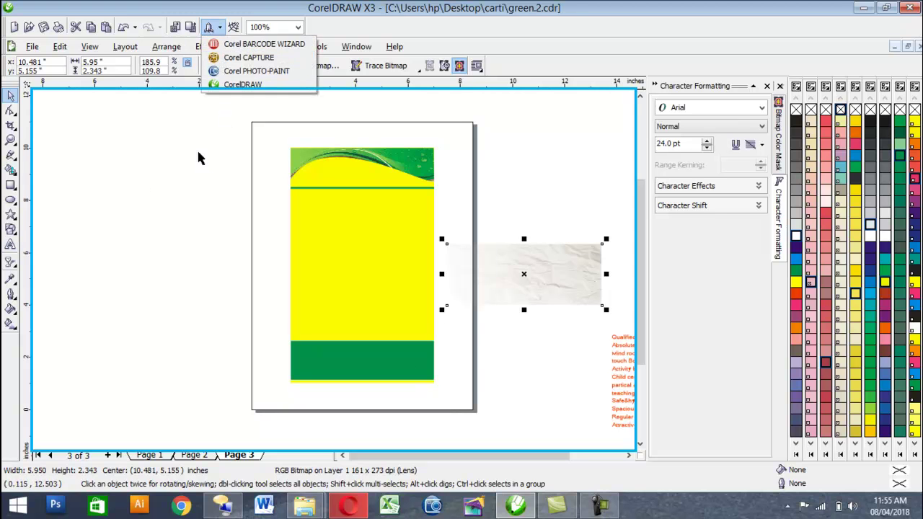
left_click(199, 153)
left_click(207, 47)
mouse_move(258, 223)
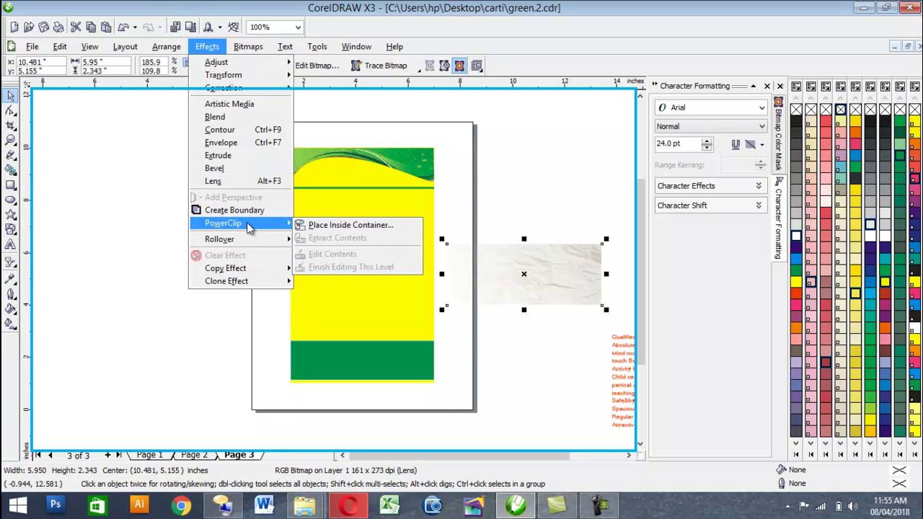
left_click(349, 223)
left_click(338, 360)
left_click(191, 285)
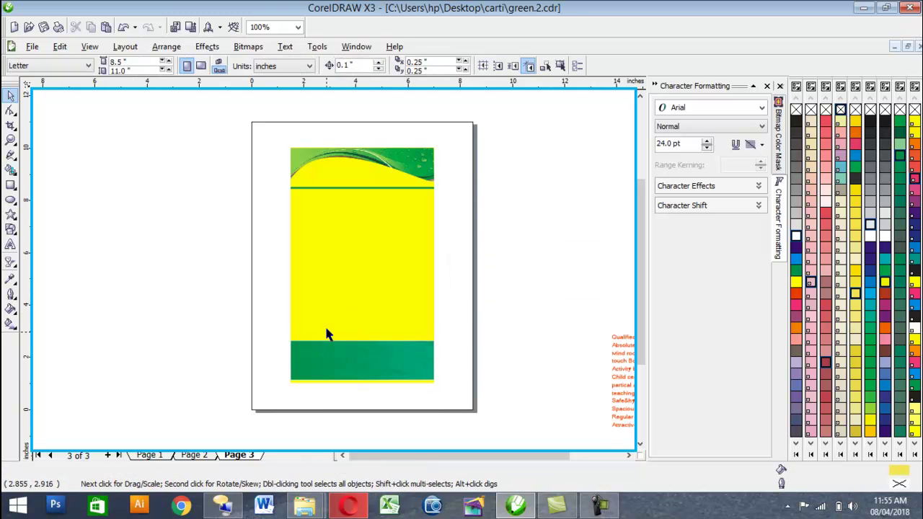
Step: Try an 8 pt outline on the lower green band and set it back to 2 pt
left_click(346, 374)
left_click(10, 301)
left_click(144, 302)
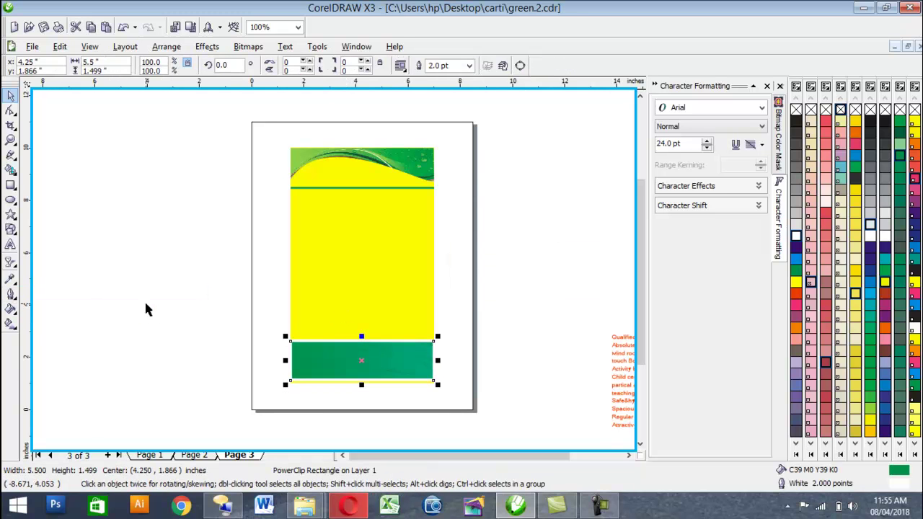
left_click(10, 296)
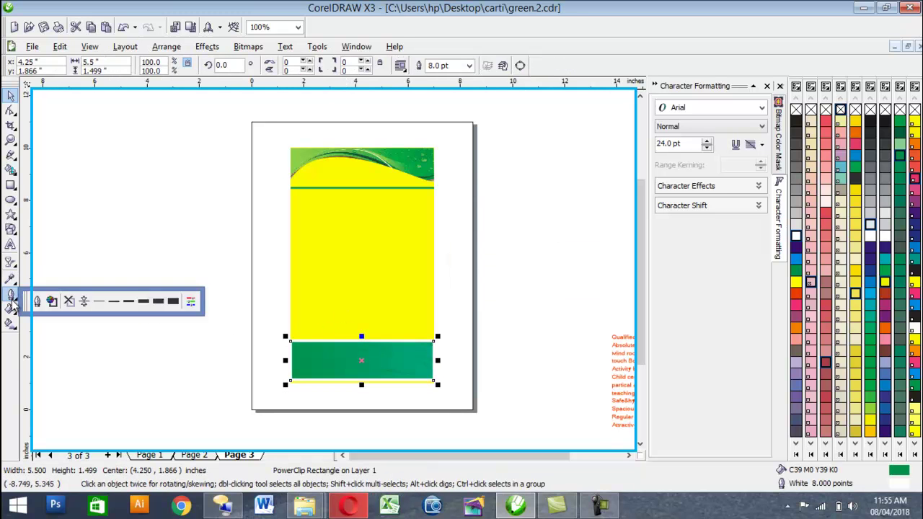
left_click(124, 305)
left_click(235, 345)
Step: Move the red school-features text block from beside the page onto the yellow area below the thin strip
left_click(624, 395)
left_click_drag(625, 395, 353, 257)
left_click(537, 326)
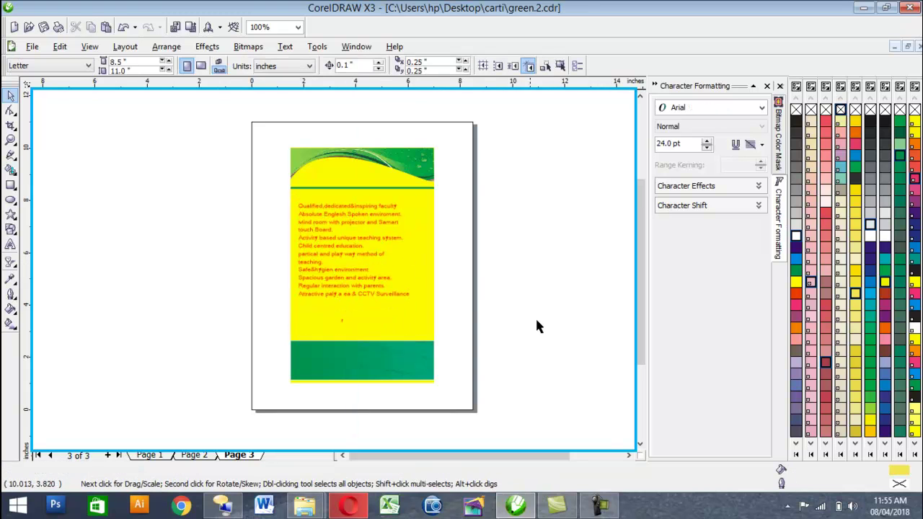
Step: Place the school building photo on the yellow area just above the lower green band and nudge it down slightly
scroll(536, 323, "down", 1)
left_click_drag(420, 339, 247, 269)
scroll(235, 270, "up", 1)
mouse_move(356, 268)
left_mouse_down()
mouse_move(351, 274)
mouse_move(359, 269)
left_mouse_up()
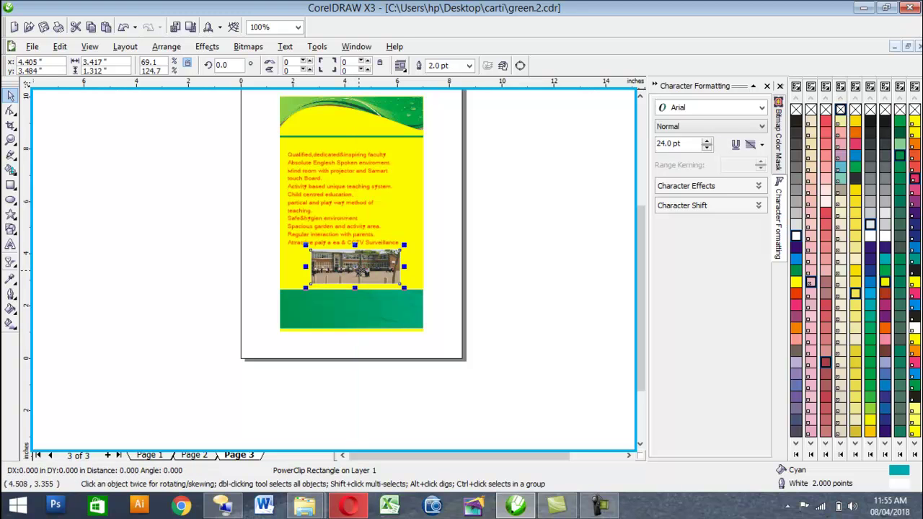
key("Down")
left_click(490, 272)
Step: Place the "Enter A Different Word of Education" slogan between the wave banner and the thin green strip, nudging it up
scroll(360, 271, "down", 1)
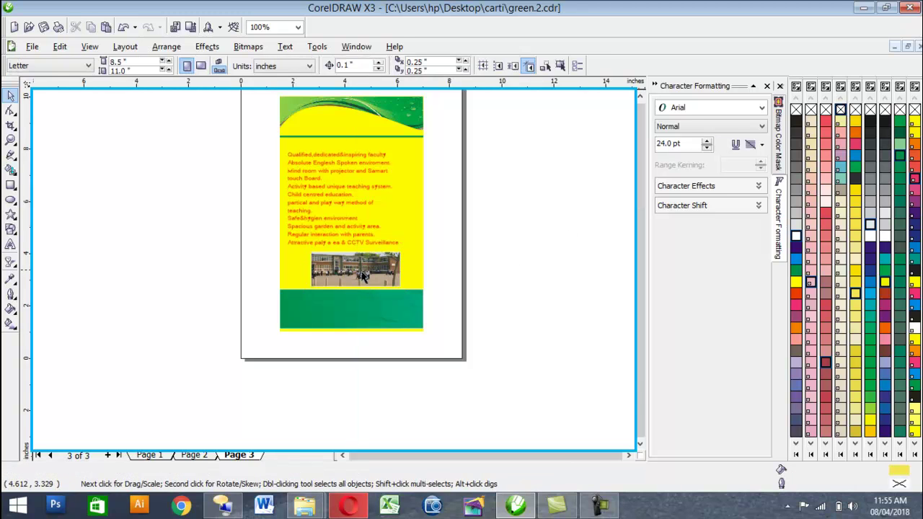
left_click_drag(495, 271, 319, 199)
scroll(318, 199, "up", 1)
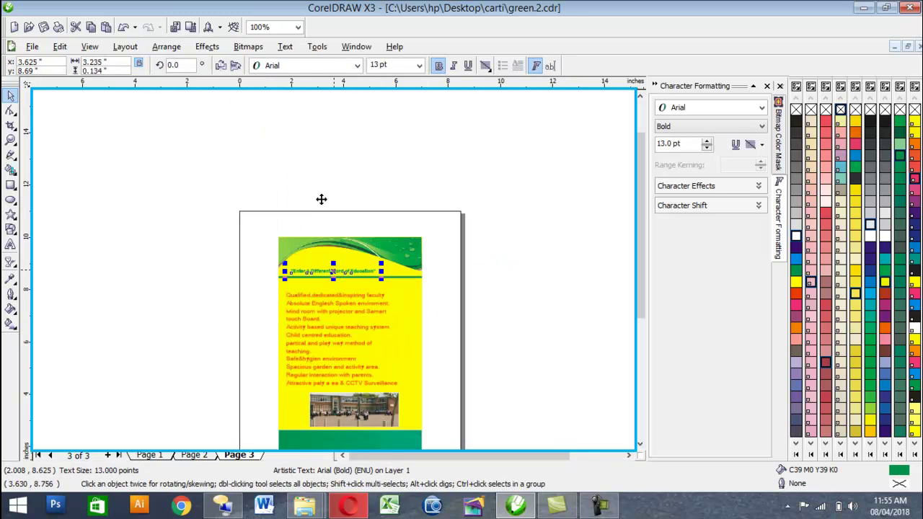
key("Right")
key("Up")
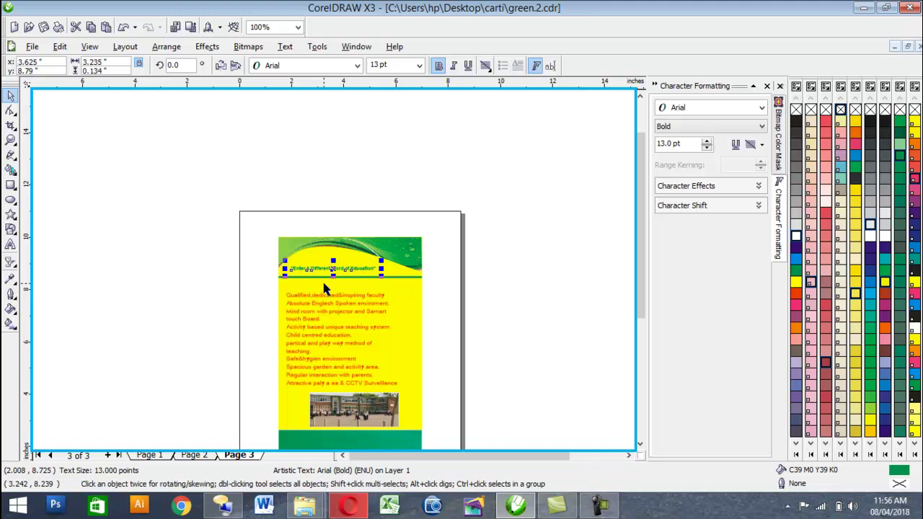
left_click(487, 323)
Step: Move the red features text off the page and draw a five-pointed star about 0.3 inch wide at the yellow area's upper left
scroll(330, 401, "down", 1)
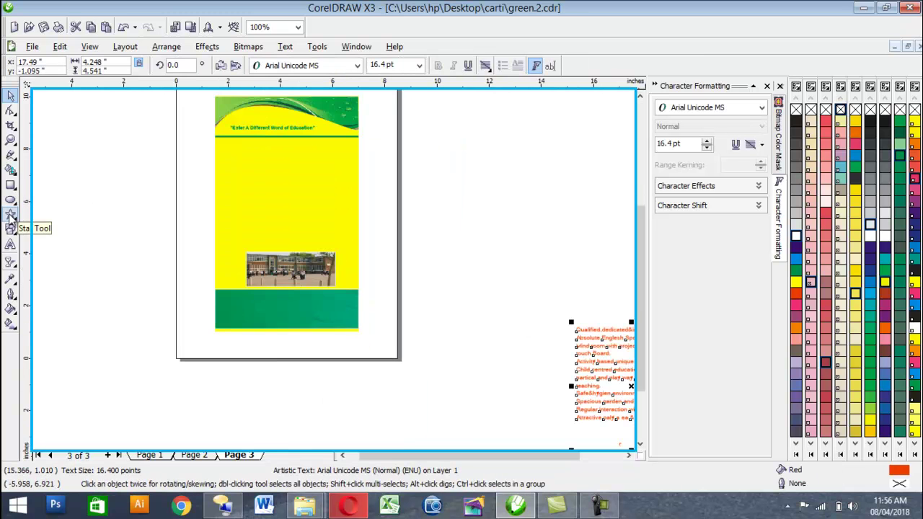
left_click(10, 215)
scroll(219, 170, "up", 2)
scroll(339, 274, "down", 1)
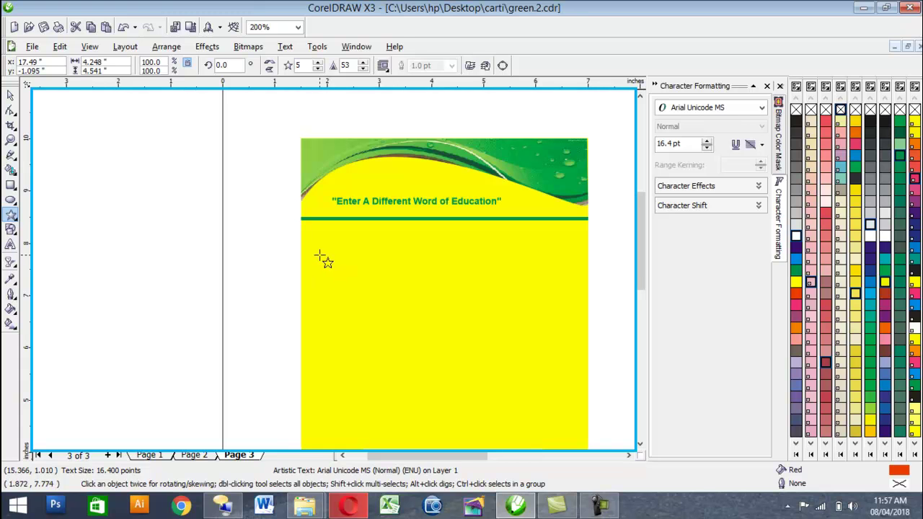
scroll(328, 268, "down", 1)
scroll(335, 278, "up", 1)
scroll(325, 243, "down", 1)
left_click_drag(325, 240, 331, 247)
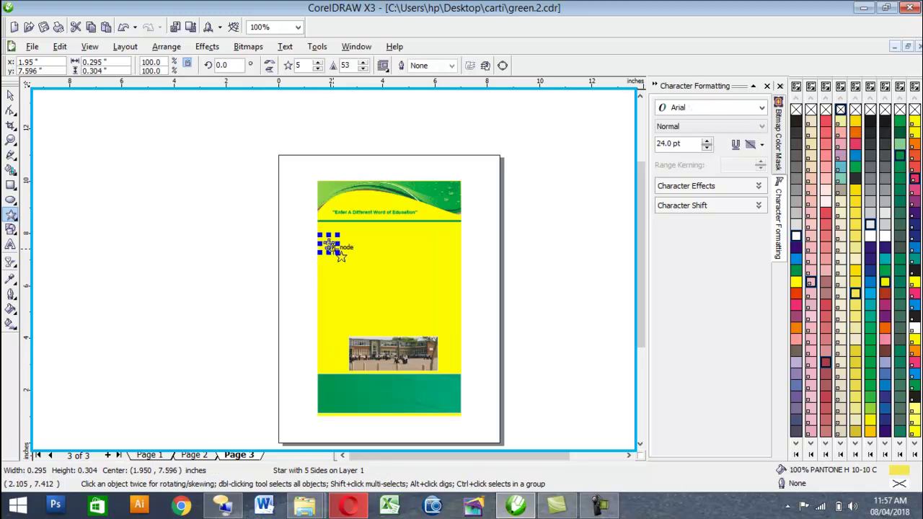
Step: Fill the small star on the yellow area with pale green, R183 G249 B183
scroll(329, 247, "up", 2)
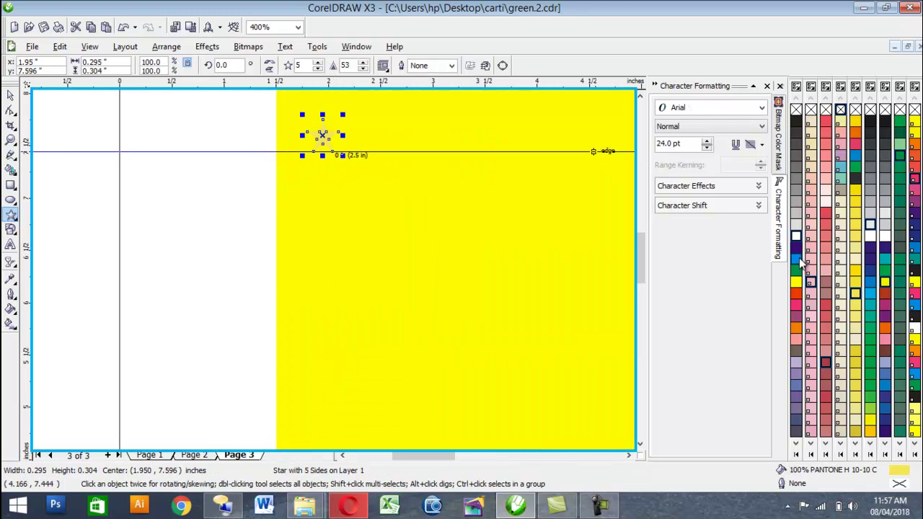
left_click(885, 272)
left_click(900, 145)
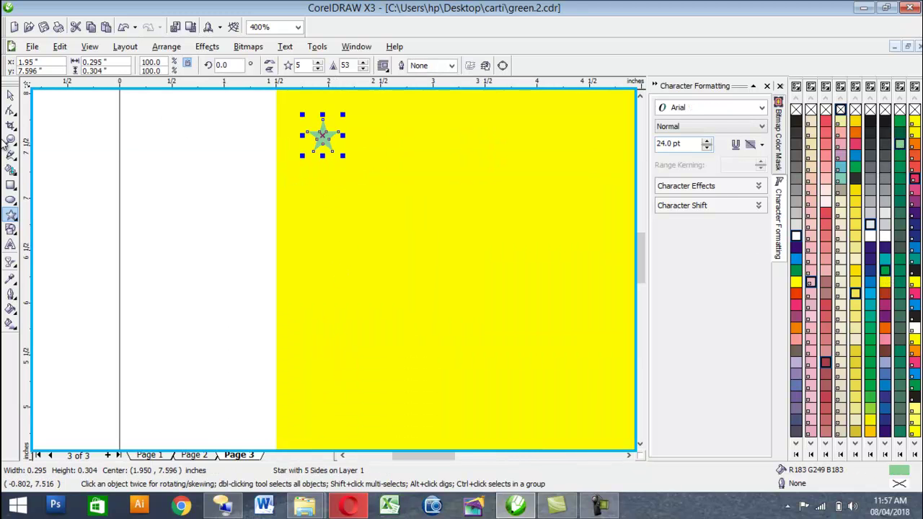
Step: Draw a rectangle about 0.3 × 0.25 inch from the yellow area's left edge to the star and fill it green, C36 M0 Y36 K3
left_click(11, 186)
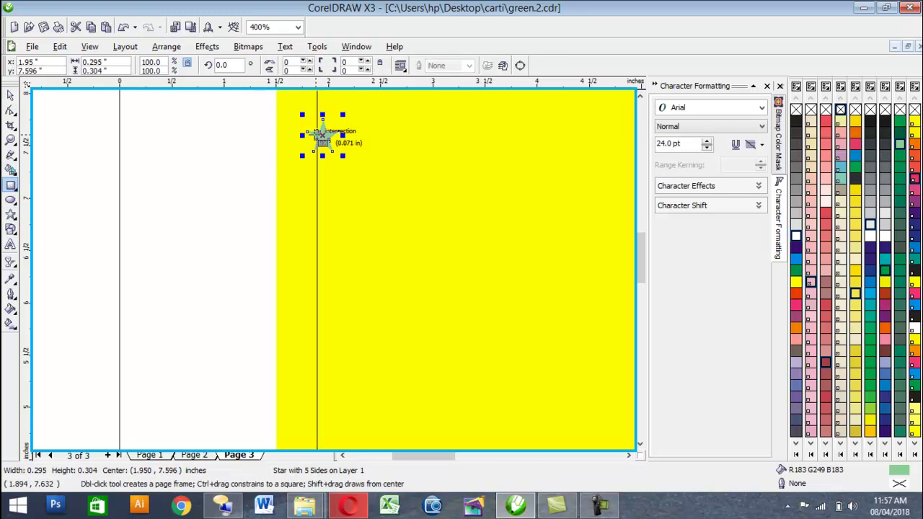
left_click_drag(276, 123, 308, 149)
left_click(902, 170)
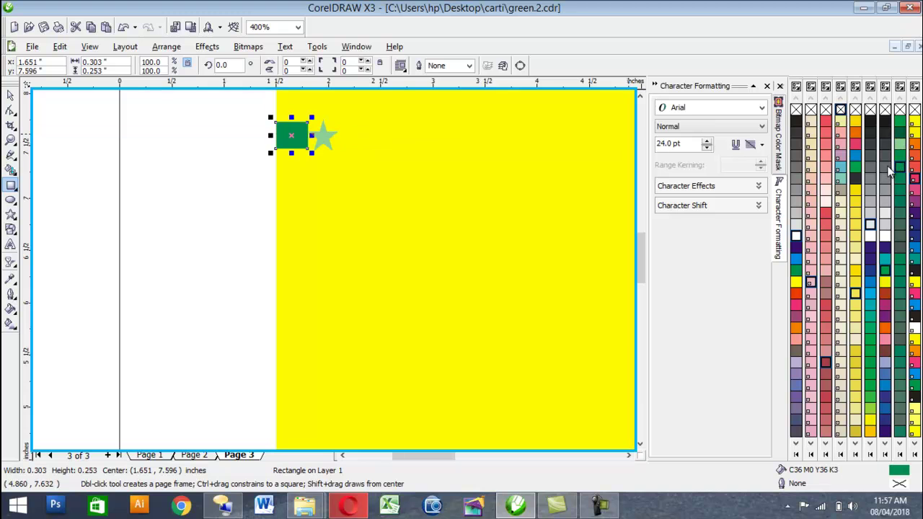
Step: Nudge the pale green star 0.1 inch left so it overlaps the green rectangle's right end
key("space")
left_click(333, 149)
left_click(332, 150)
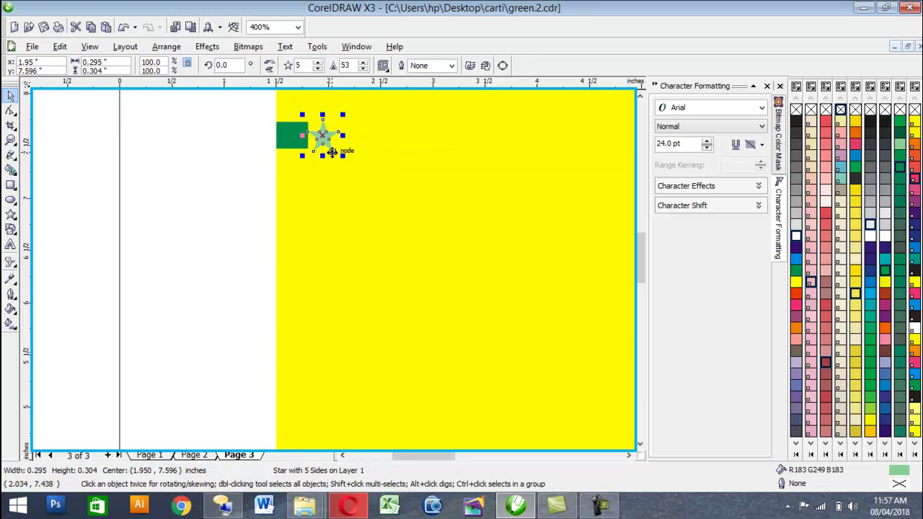
key("Left")
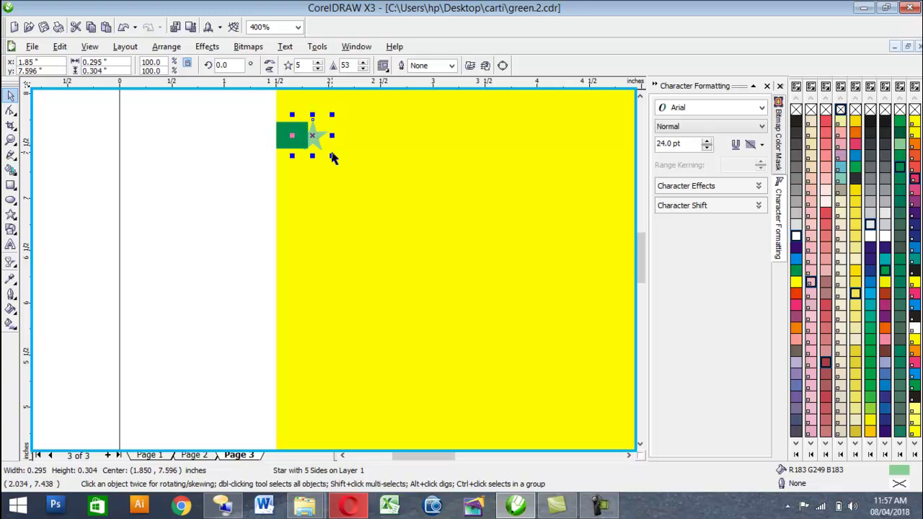
scroll(273, 125, "up", 1)
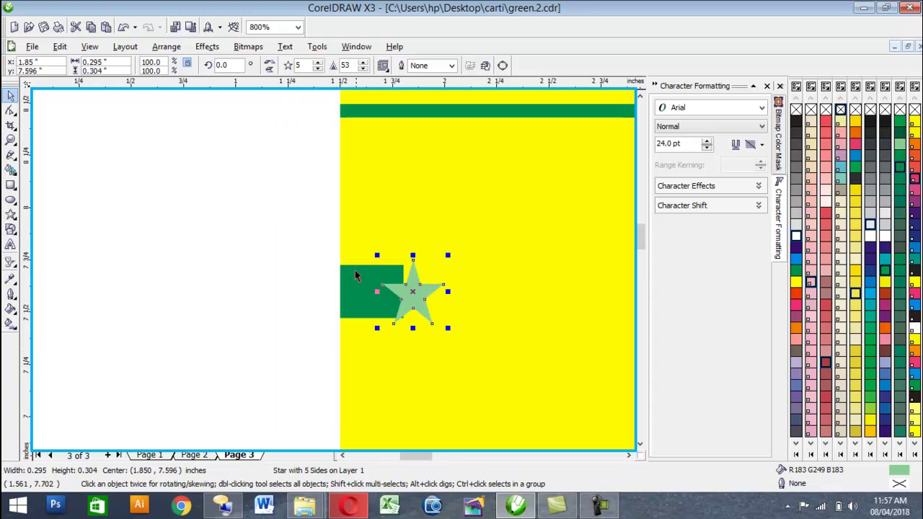
Step: Convert the green rectangle to curves and reshape its corners to line up with the star's top and lower-left points
left_click(10, 110)
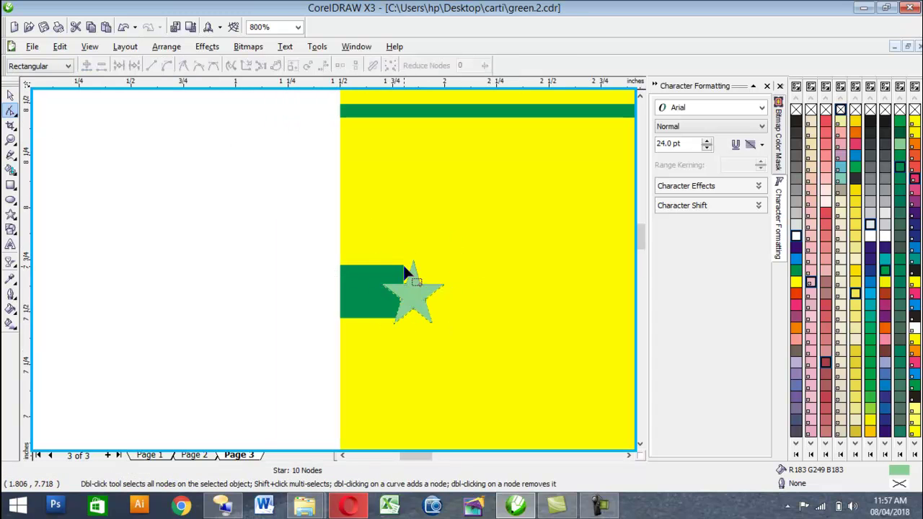
left_click(405, 271)
right_click(404, 238)
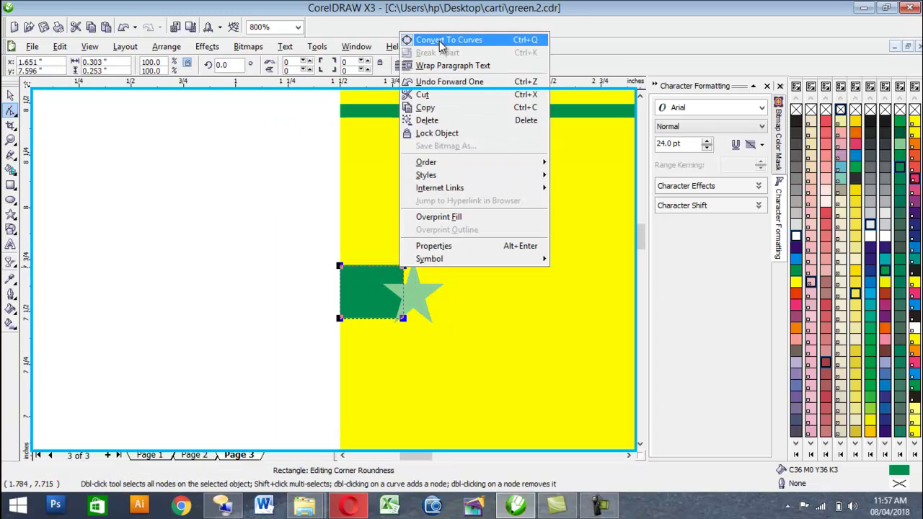
left_click(441, 37)
mouse_move(405, 270)
left_mouse_down()
mouse_move(416, 261)
mouse_move(410, 267)
left_mouse_up()
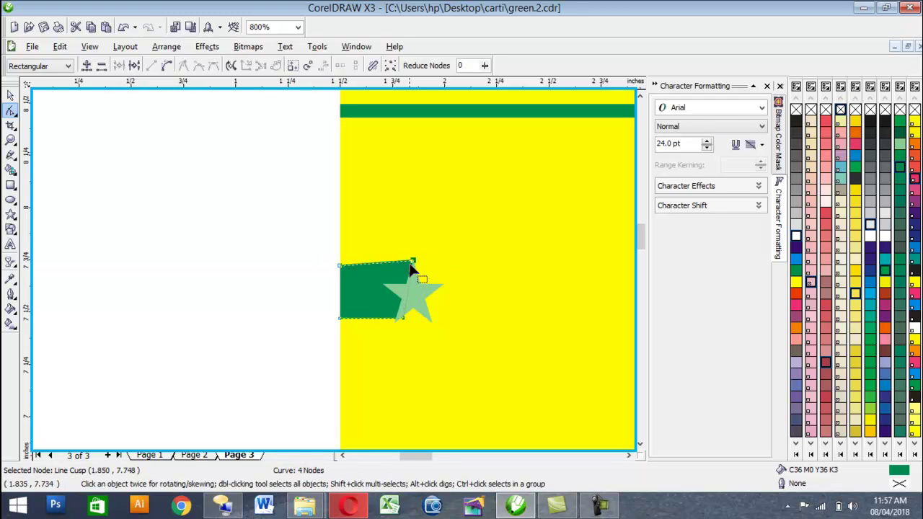
left_click_drag(338, 269, 322, 303)
scroll(402, 319, "up", 2)
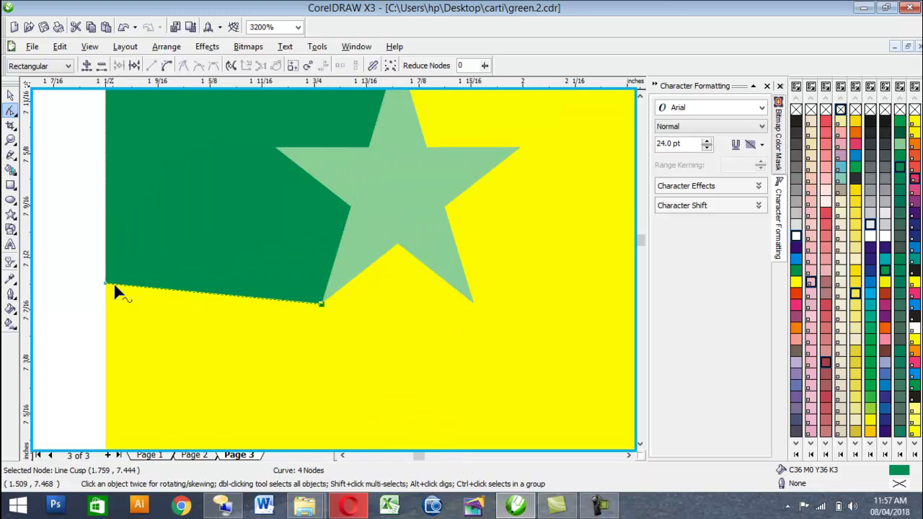
left_click_drag(105, 284, 108, 304)
scroll(388, 264, "down", 2)
Step: Shorten the green shape slightly from its left side and move it with the star flush against the yellow area's left edge
key("space")
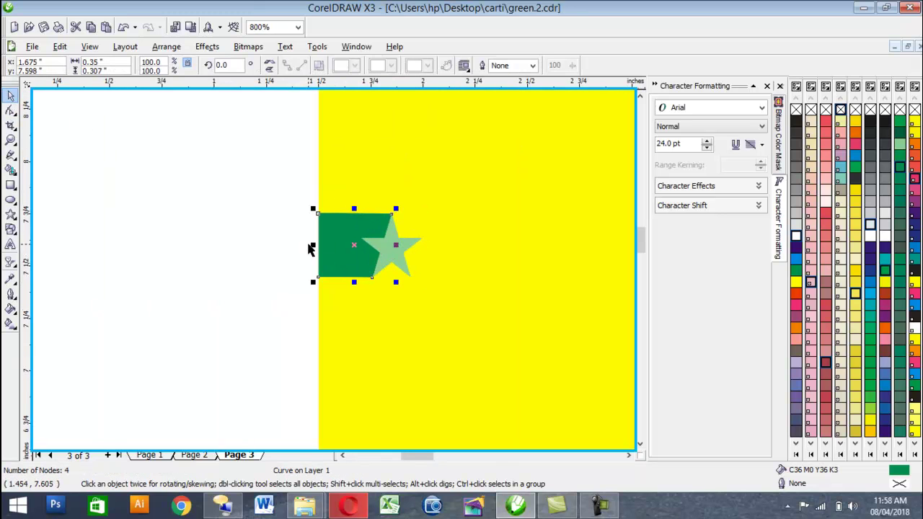
left_click_drag(312, 245, 326, 245)
left_click_drag(295, 216, 429, 290)
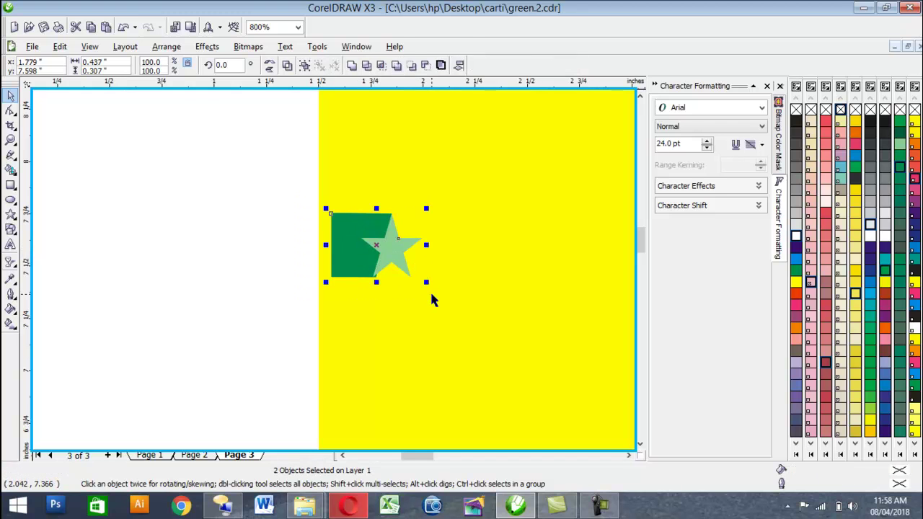
key("Left")
scroll(302, 204, "up", 1)
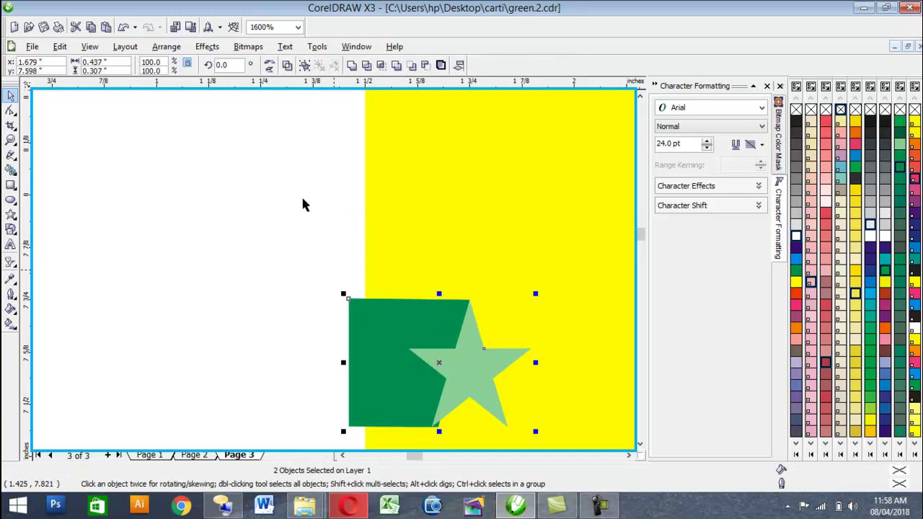
mouse_move(448, 373)
left_mouse_down()
mouse_move(465, 362)
mouse_move(458, 365)
left_mouse_up()
scroll(458, 364, "up", 1)
left_click_drag(343, 242, 339, 240)
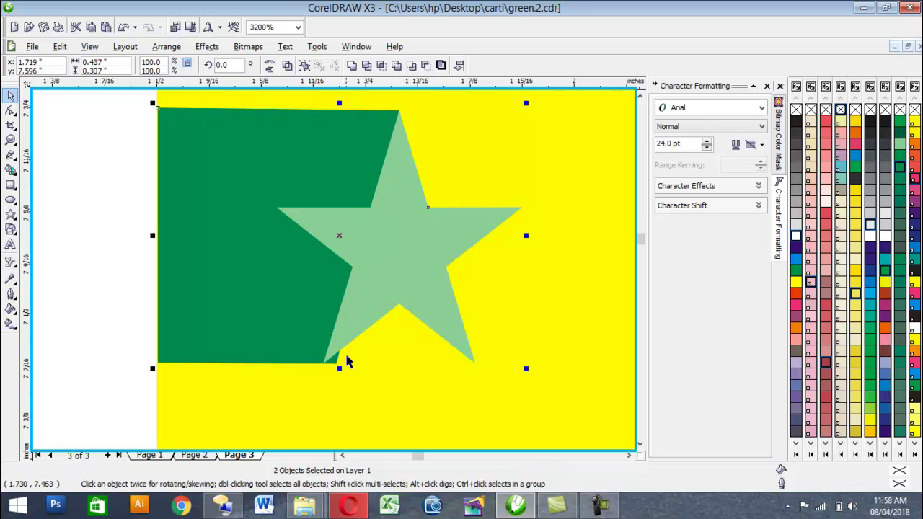
Step: Scale the green shape and star together to about 0.36 × 0.25 inch
left_click_drag(338, 371, 339, 328)
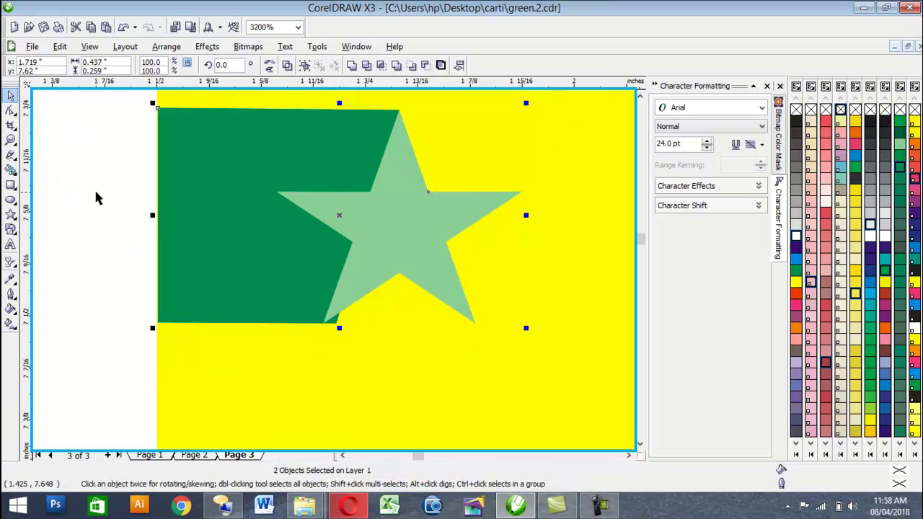
key("ctrl+z")
left_click_drag(531, 369, 483, 323)
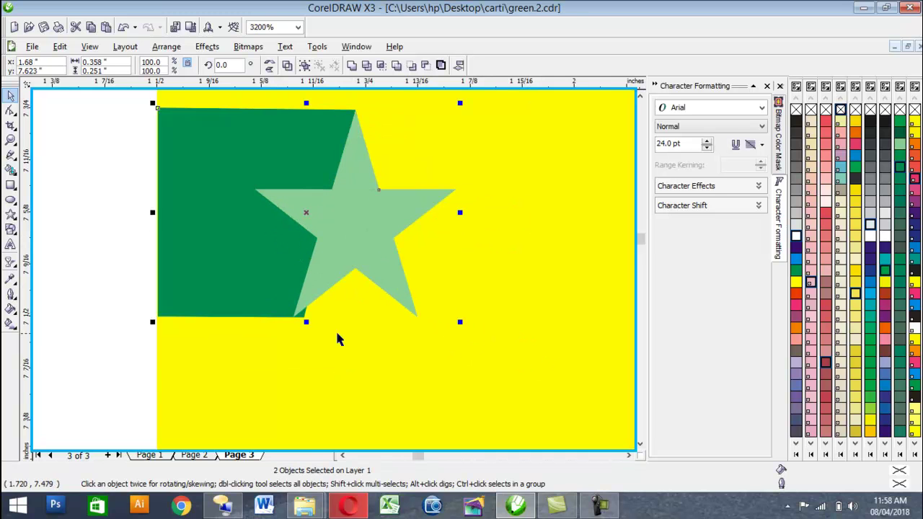
Step: Move the green shape's lower-right node onto the star's lower-left tip
left_click(11, 110)
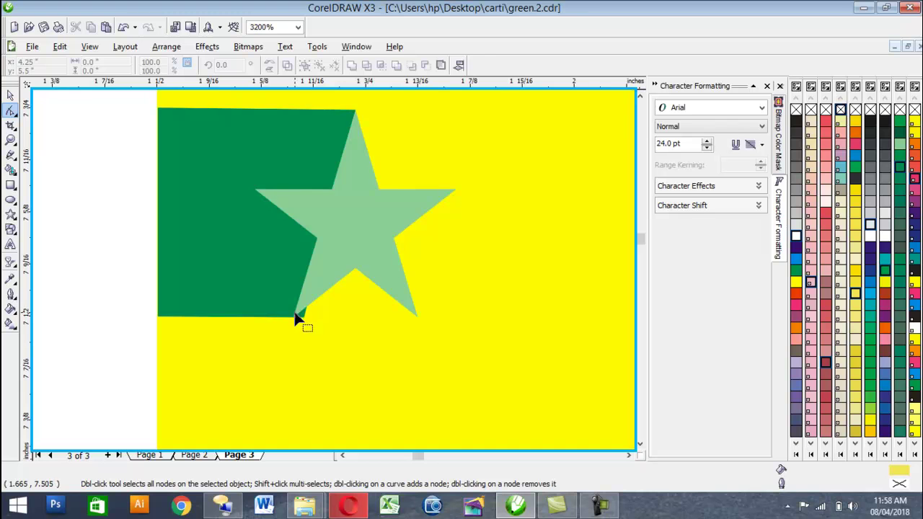
left_click(297, 321)
scroll(296, 317, "up", 2)
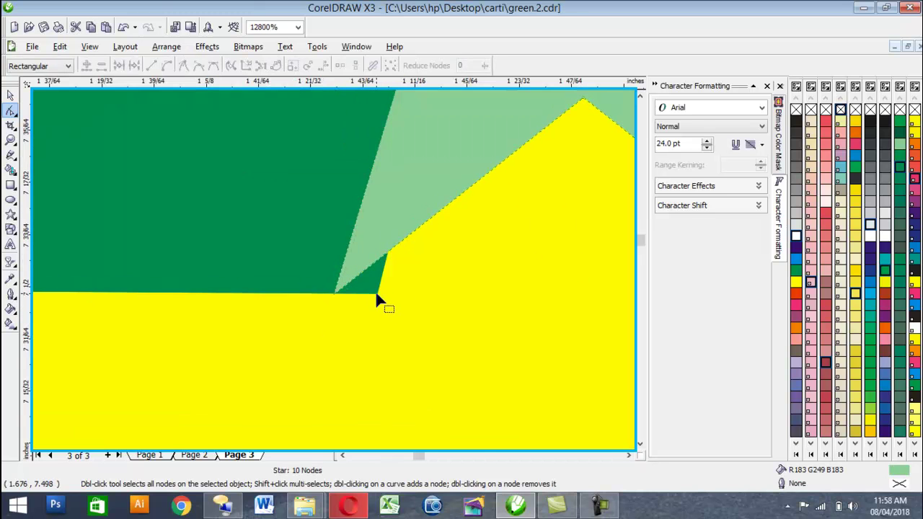
left_click(375, 294)
left_click_drag(376, 294, 341, 292)
scroll(345, 292, "down", 3)
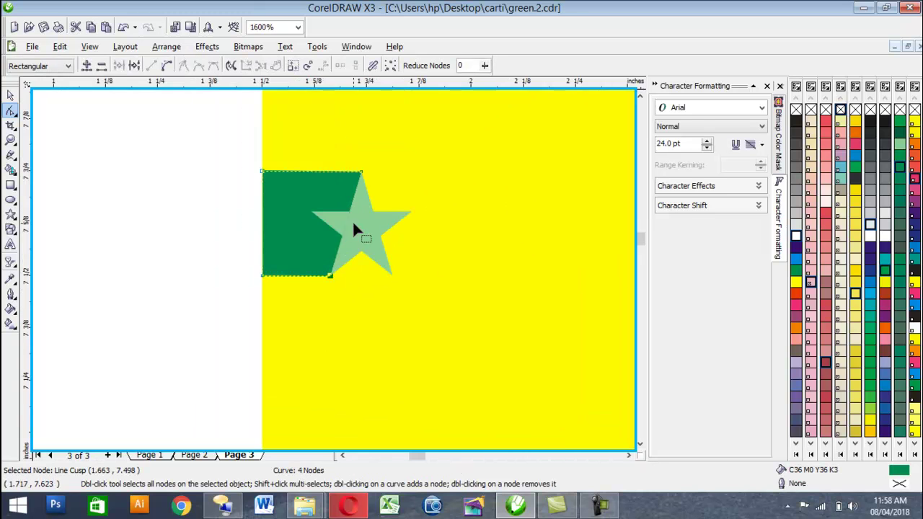
Step: Flatten the green shape and star together to about 0.17 inch high and narrow them to about 0.29 inch wide
left_click(11, 95)
left_click_drag(208, 141, 394, 302)
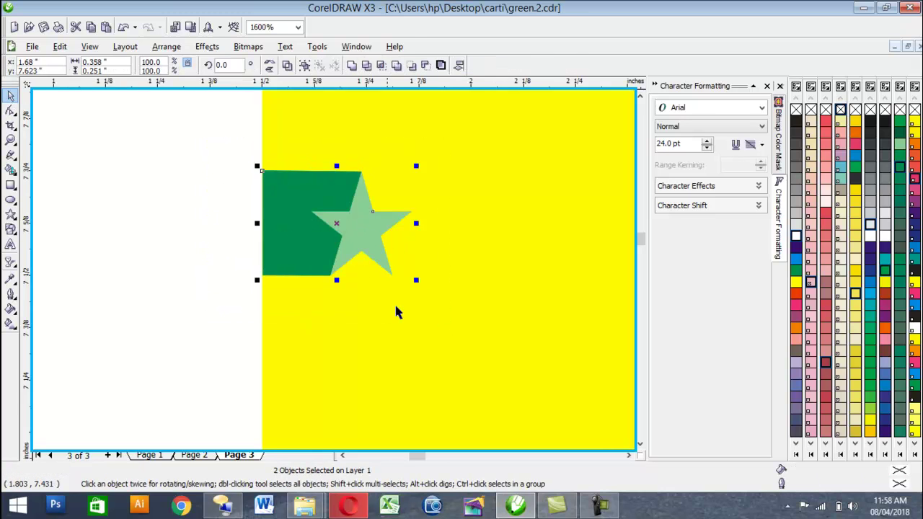
left_click_drag(335, 278, 347, 240)
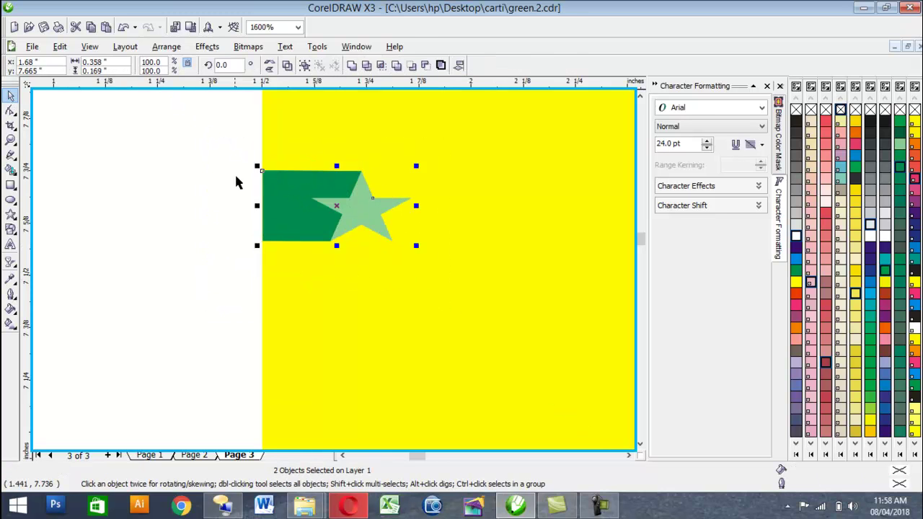
key("Escape")
scroll(355, 219, "down", 4)
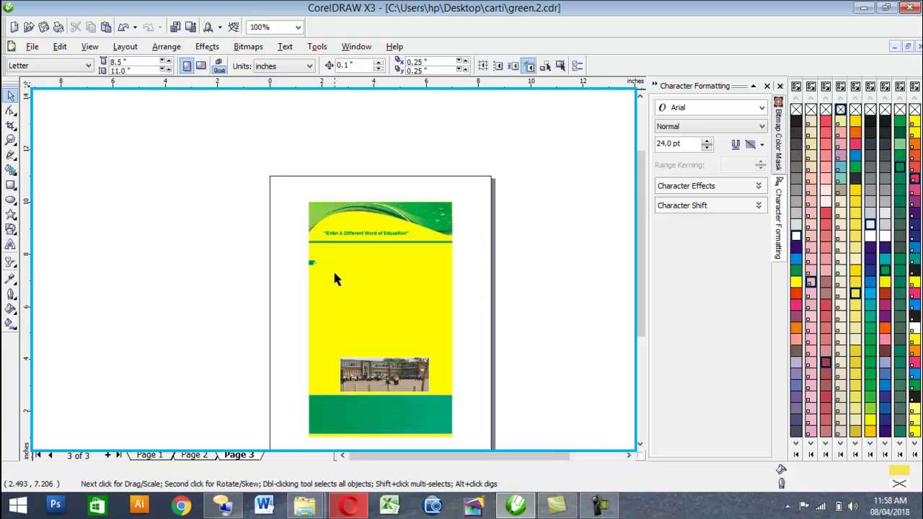
left_click_drag(272, 201, 307, 243)
scroll(310, 231, "up", 2)
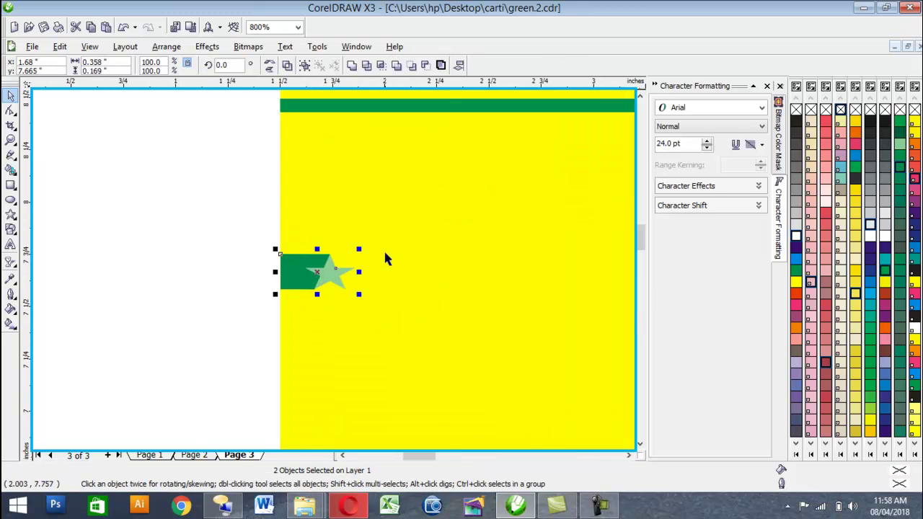
left_click_drag(360, 272, 352, 272)
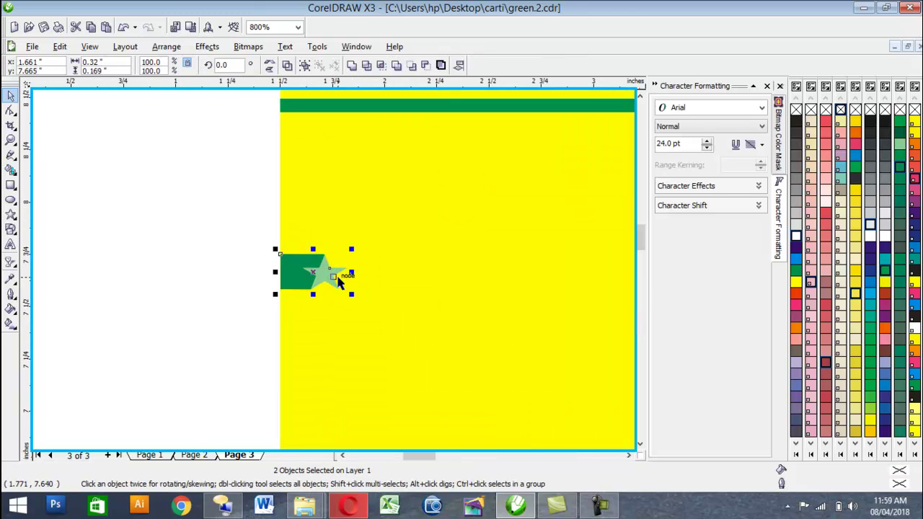
key("Escape")
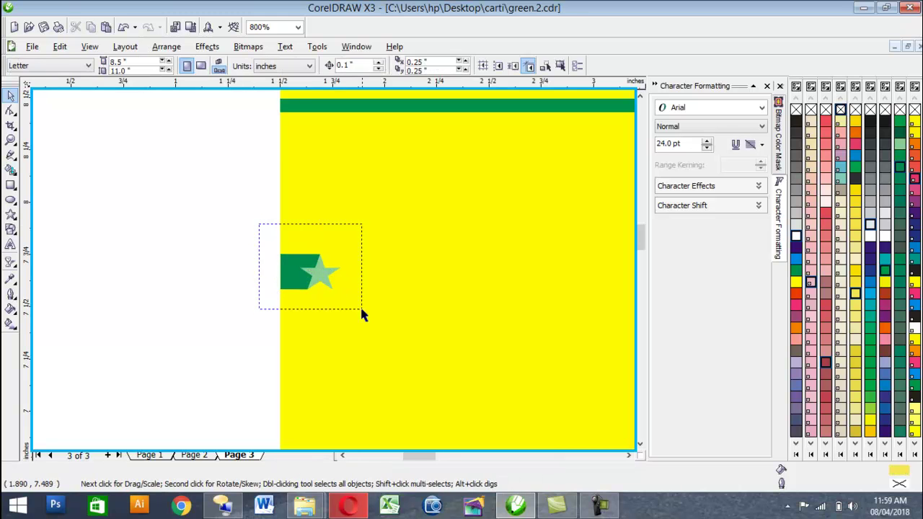
Step: Group the green shape and star into a single bullet marker
left_click_drag(362, 311, 365, 310)
key("ctrl+g")
scroll(330, 267, "down", 2)
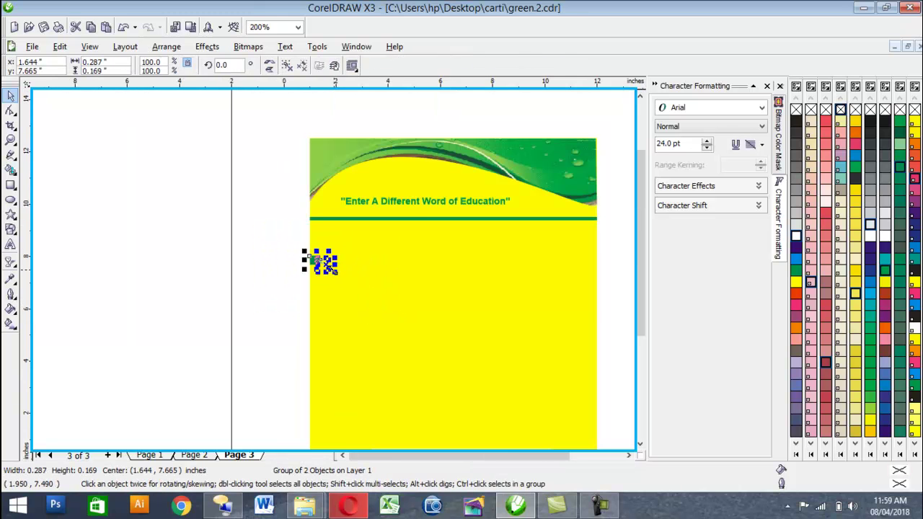
scroll(331, 266, "down", 2)
scroll(288, 245, "up", 3)
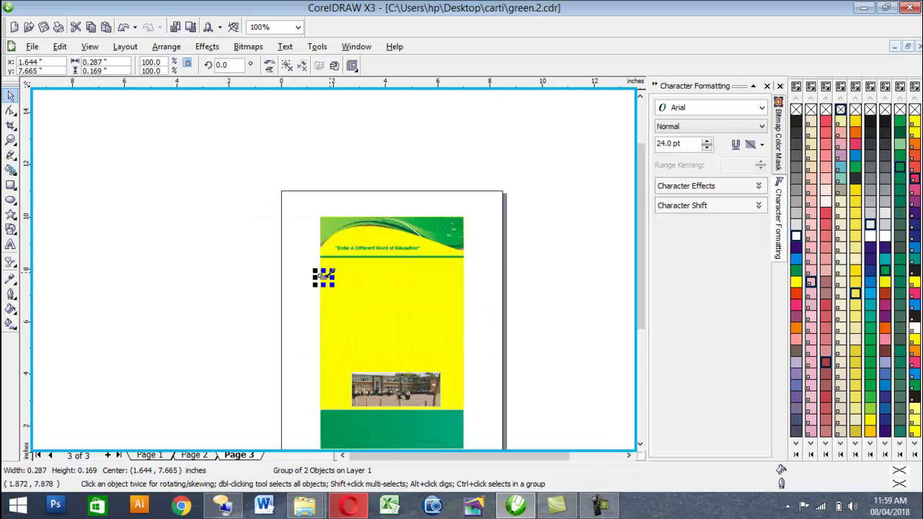
Step: Move the red school-features text back onto the yellow area above the photo, nudging it slightly up and left
scroll(476, 332, "down", 2)
scroll(507, 369, "down", 1)
left_click_drag(418, 324, 317, 265)
scroll(267, 249, "up", 2)
scroll(333, 268, "down", 1)
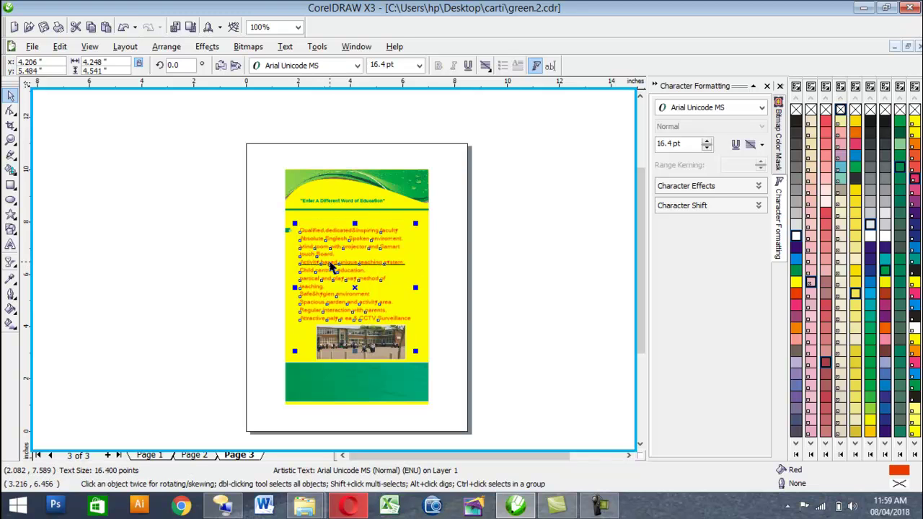
left_click_drag(399, 238, 399, 235)
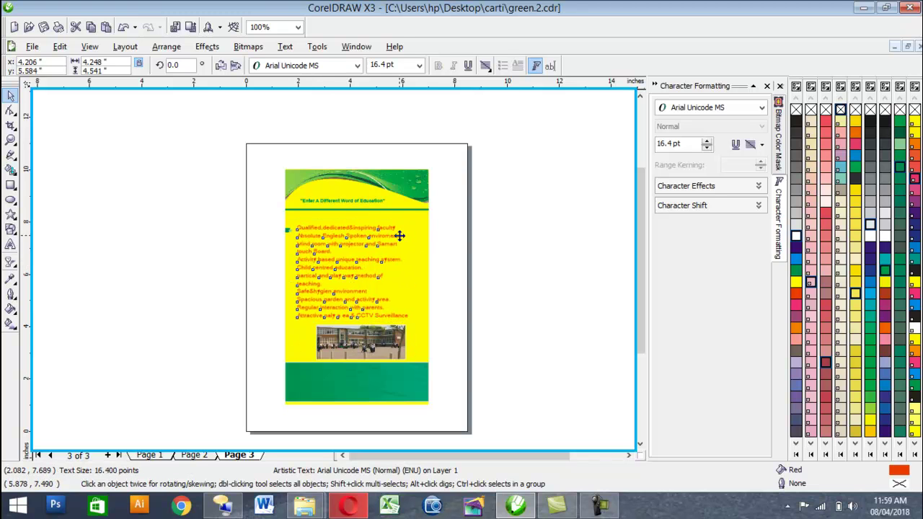
Step: Move the star bullet marker vertically to align it with the "Qualified,dedicated&inspiring faculty" line
left_click(288, 230)
left_click_drag(288, 229, 288, 222)
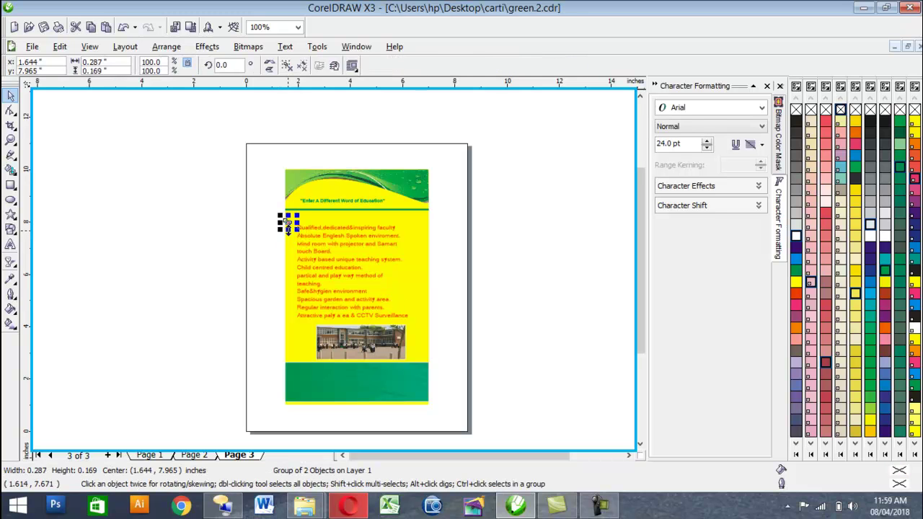
left_click(268, 281)
scroll(292, 180, "up", 1)
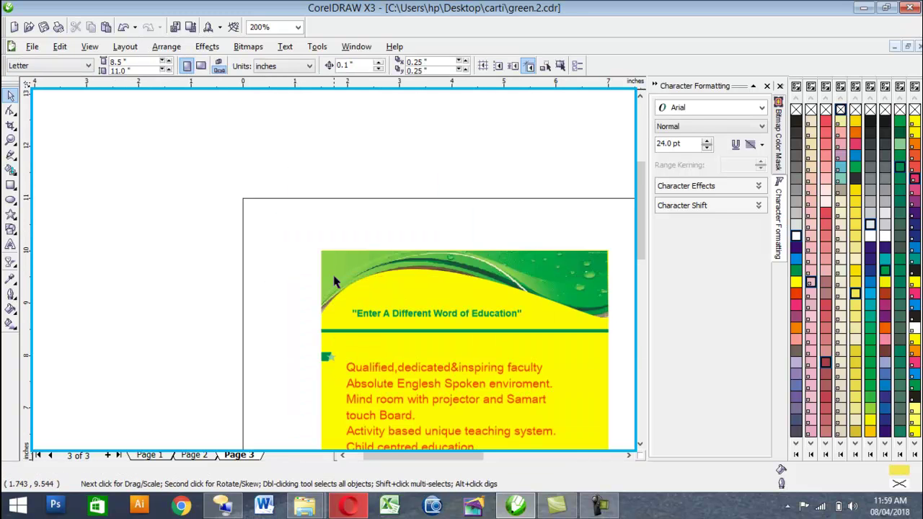
left_click(328, 357)
left_click_drag(328, 357, 327, 367)
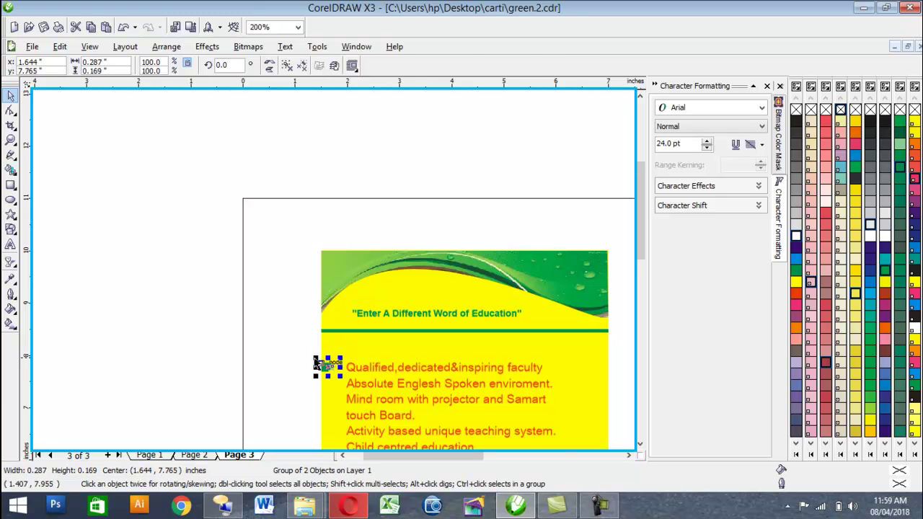
left_click(313, 391)
scroll(329, 390, "down", 1)
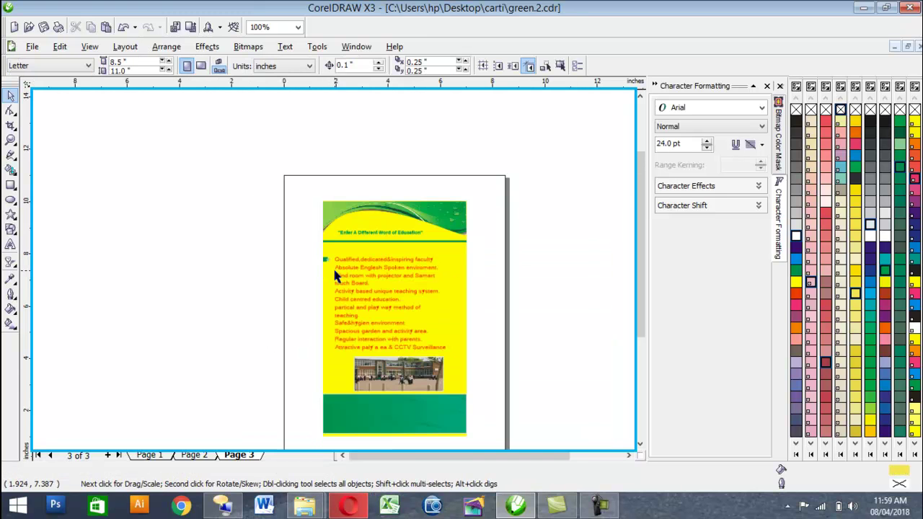
left_click(324, 259)
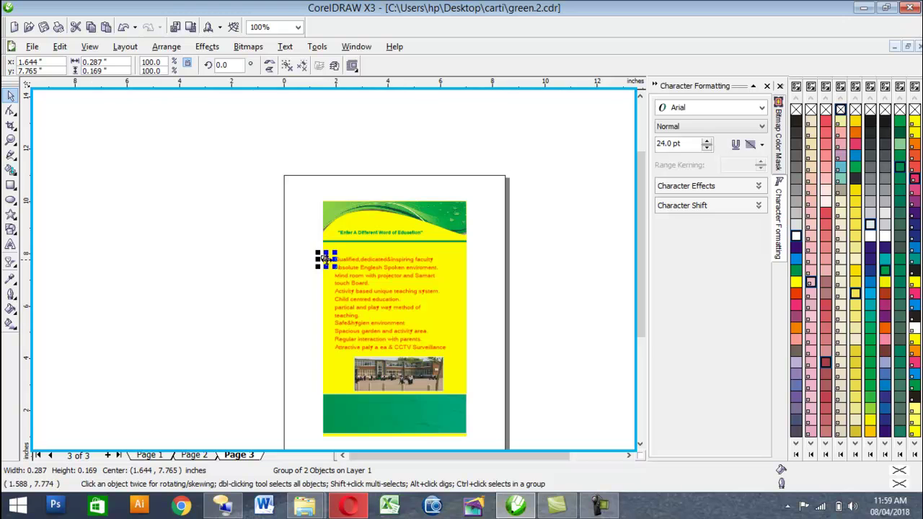
Step: Duplicate the star bullet marker and align the copy under the first one, beside the "Absolute Englesh Spoken enviroment." line
key("ctrl+d")
left_click_drag(329, 266, 328, 264)
left_click(312, 251)
left_click_drag(332, 267, 335, 271)
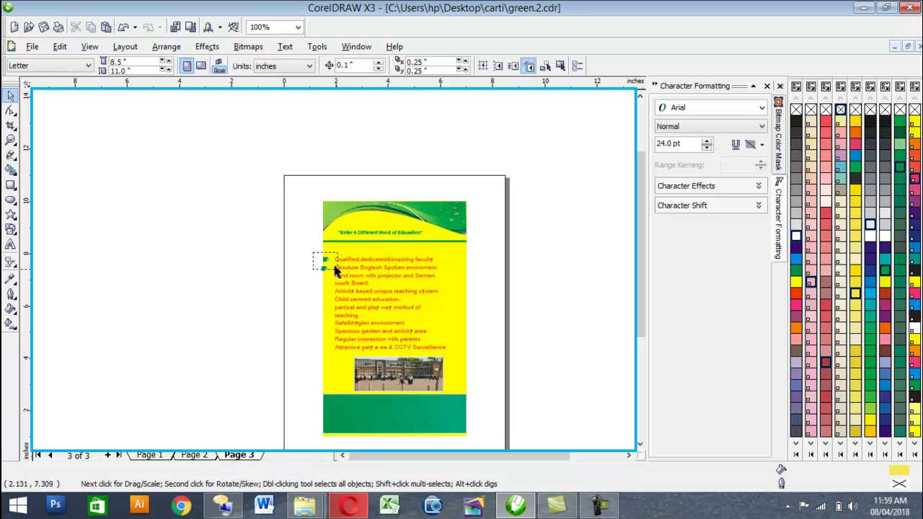
left_click(328, 272)
scroll(328, 268, "up", 5)
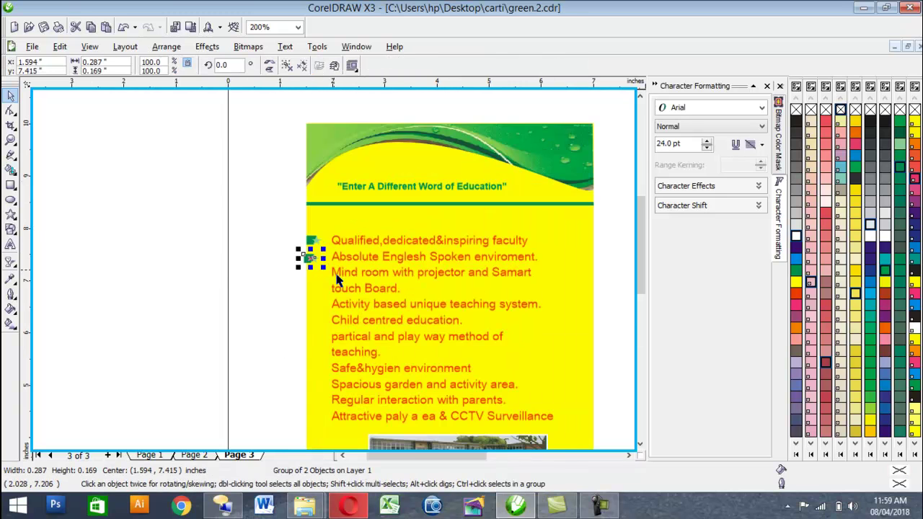
key("Right")
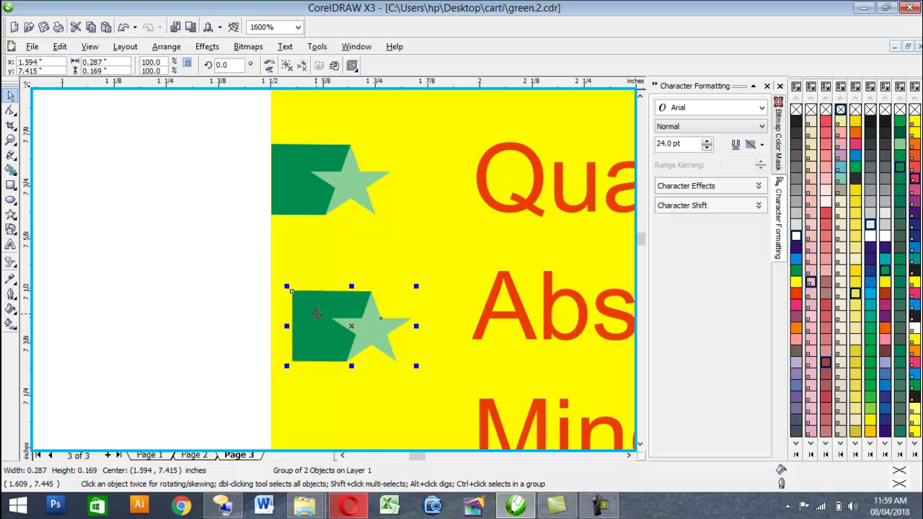
mouse_move(328, 311)
left_mouse_down()
mouse_move(313, 312)
mouse_move(328, 317)
left_mouse_up()
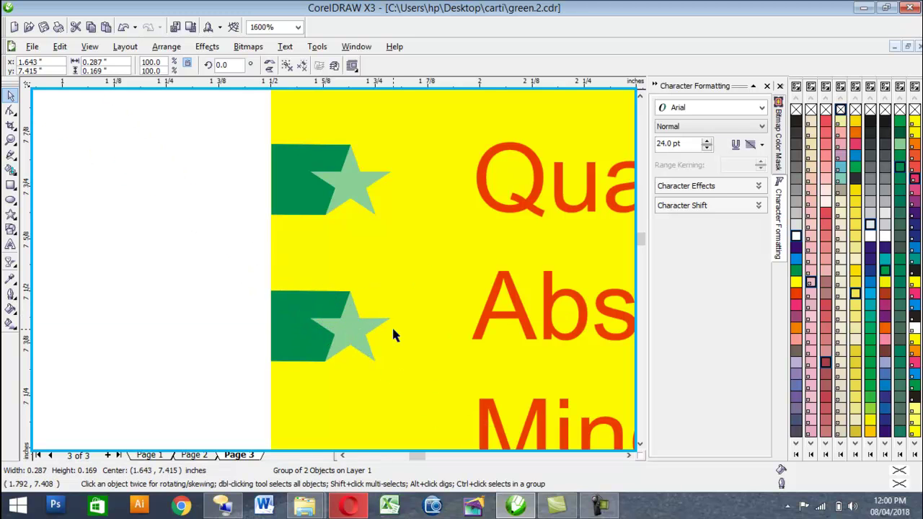
Step: Duplicate the bullet beside the "Mind room" line and repeat the duplication at even spacing down to the "CCTV Surveillance" line
key("ctrl+d")
left_click_drag(436, 212, 332, 405)
scroll(342, 400, "down", 3)
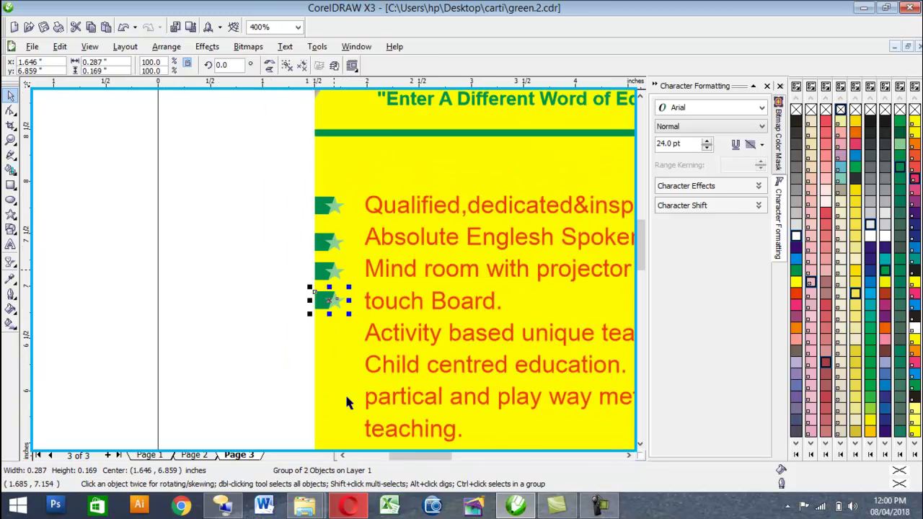
key("ctrl+r")
key("ctrl+r")
key("ctrl+r")
key("ctrl+r")
key("ctrl+r")
key("ctrl+r")
key("ctrl+r")
key("ctrl+r")
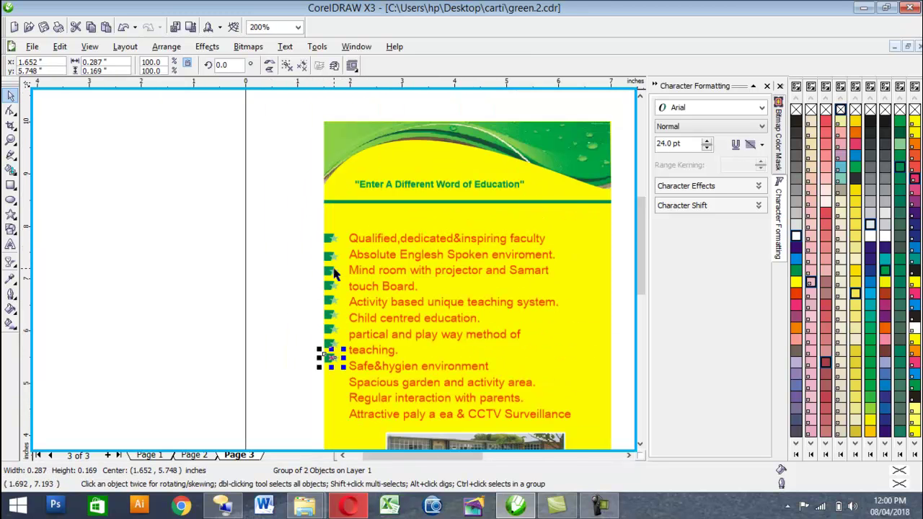
Step: Move the red school-features text slightly left, closer to the column of star bullets
left_click(388, 241)
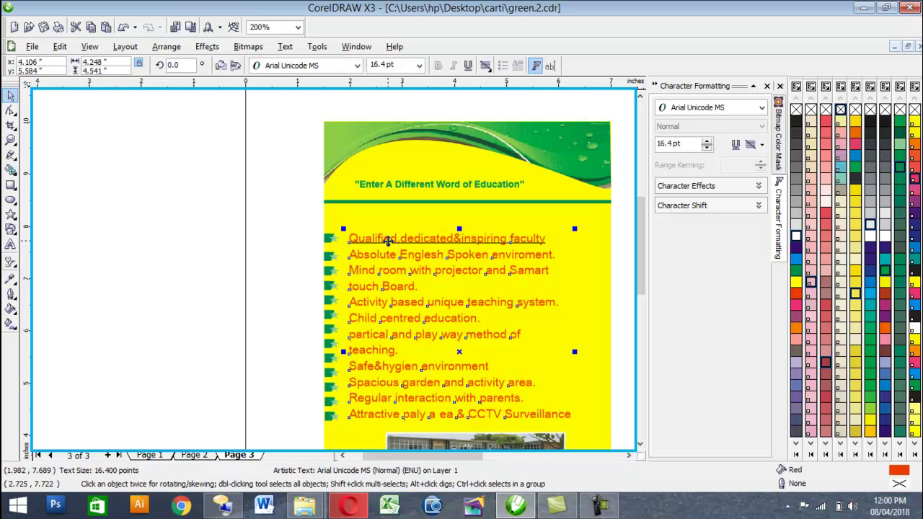
left_click(298, 267)
scroll(339, 273, "down", 1)
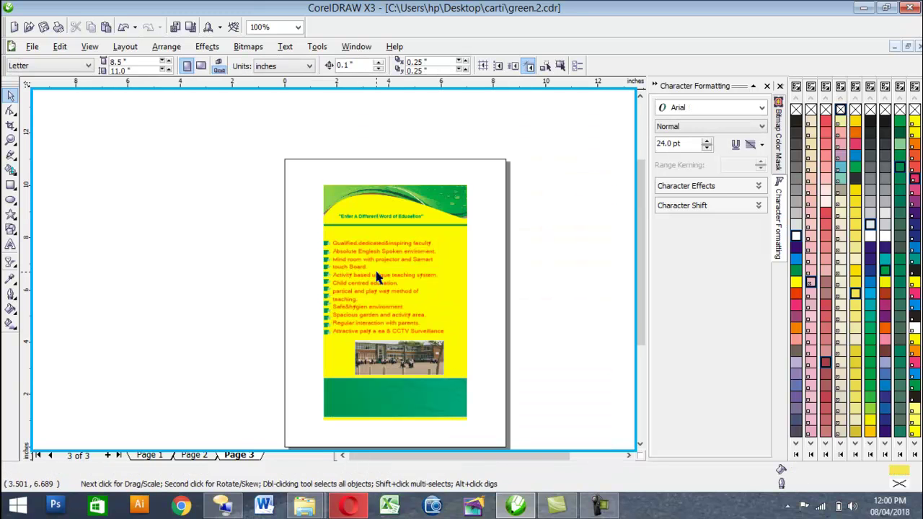
Step: Place the white "SCHOOL NAME" heading with its contact, e-mail and address lines on the green footer band
left_click(427, 351)
left_click(519, 376)
scroll(462, 391, "down", 1)
left_click_drag(416, 243, 310, 269)
left_click(392, 292)
scroll(392, 321, "down", 1)
scroll(343, 346, "up", 1)
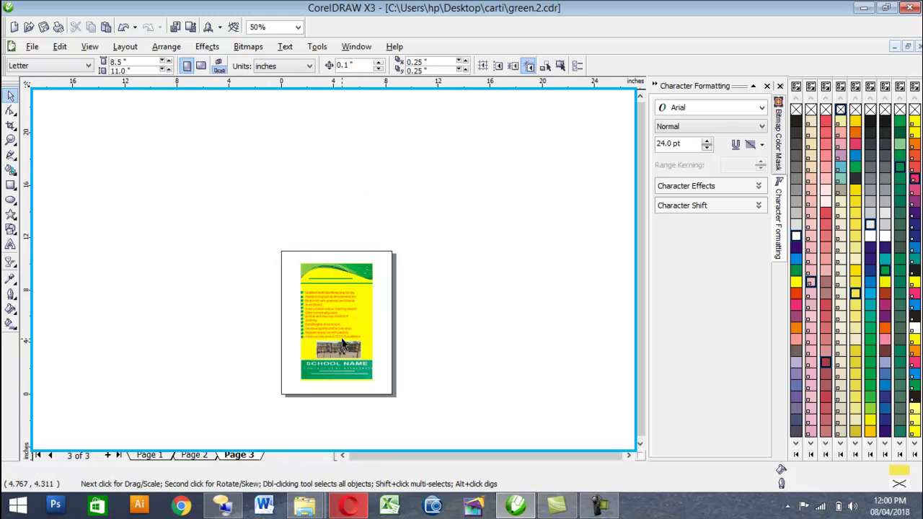
scroll(343, 346, "up", 1)
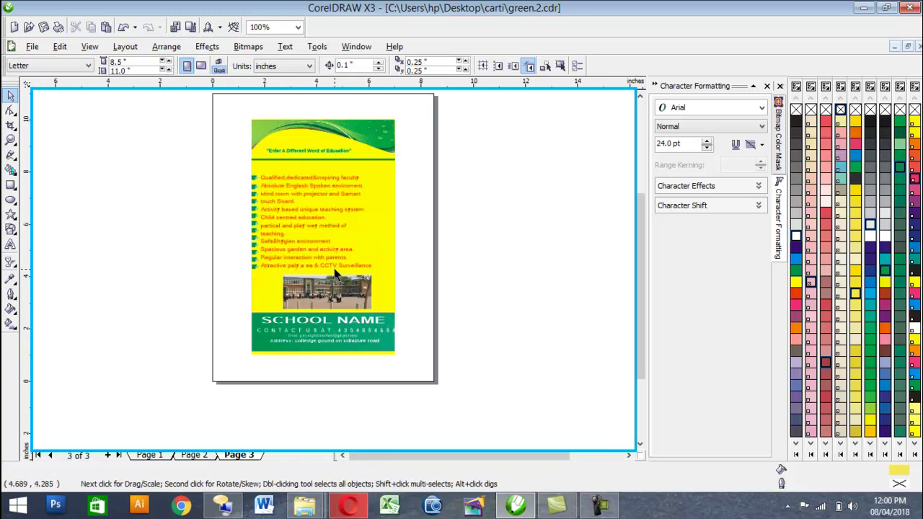
Step: Draw a rectangle about 3.62 × 0.37 inches just under the thin green line below the slogan and fill it green
left_click(10, 184)
left_click_drag(278, 160, 372, 169)
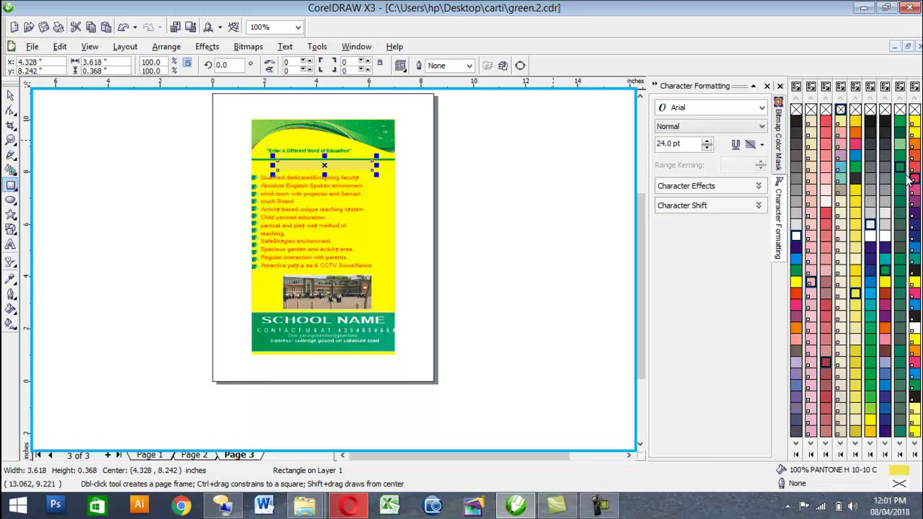
left_click(900, 160)
Step: Convert the green rectangle to curves and pull the middle of its left edge inward into a V-shaped ribbon notch
left_click(10, 110)
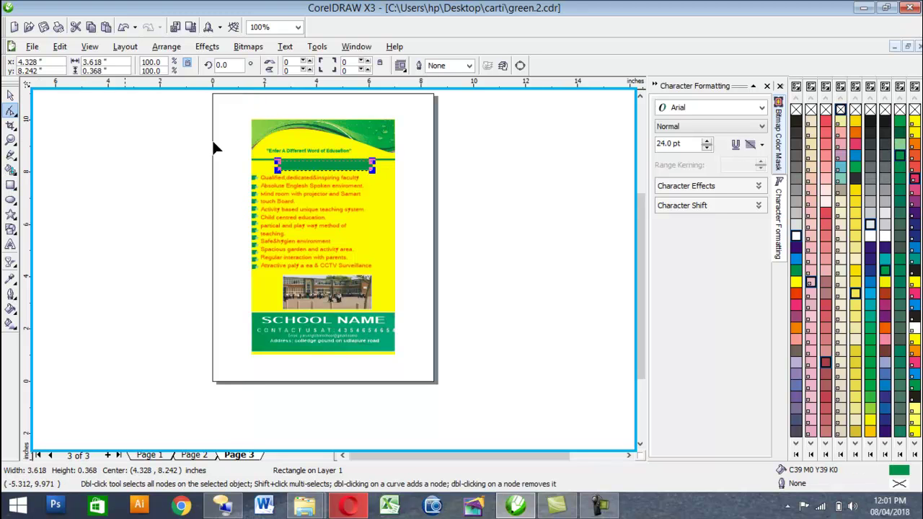
right_click(305, 168)
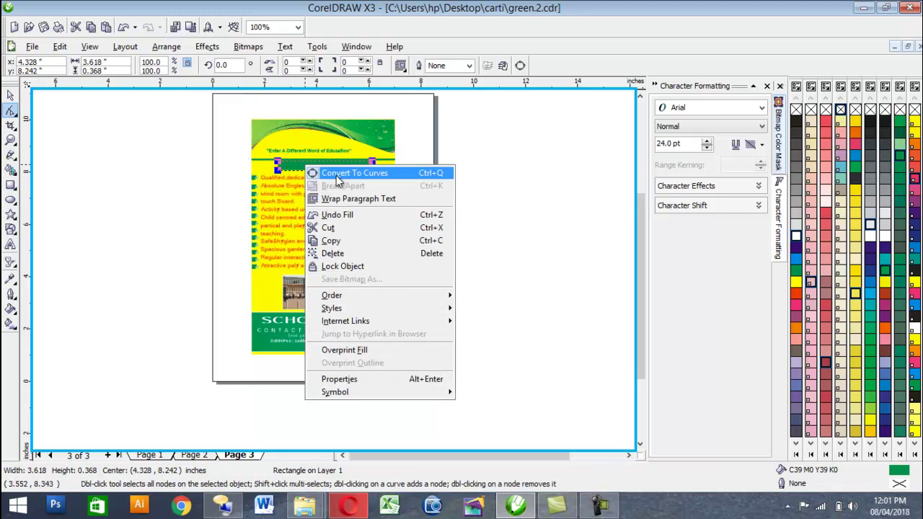
left_click(317, 172)
scroll(335, 270, "up", 5)
left_click_drag(112, 290, 149, 294)
right_click(119, 292)
left_click(128, 268)
double_click(112, 296)
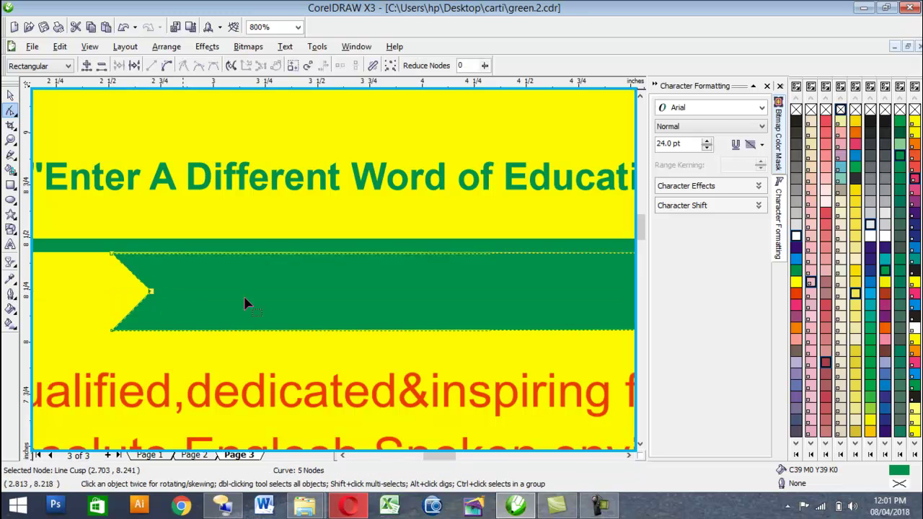
Step: Add a node on the ribbon's right edge and pull it inward to form a matching V-shaped notch
key("F3")
scroll(469, 278, "up", 1)
scroll(372, 263, "down", 1)
scroll(463, 274, "up", 1)
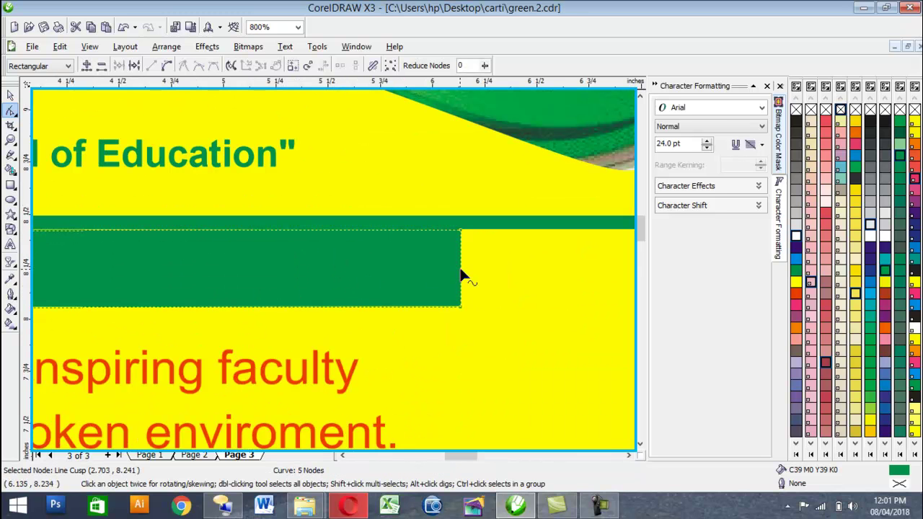
left_click(463, 271)
left_click_drag(462, 268, 428, 273)
double_click(463, 267)
scroll(223, 272, "down", 1)
scroll(319, 270, "down", 1)
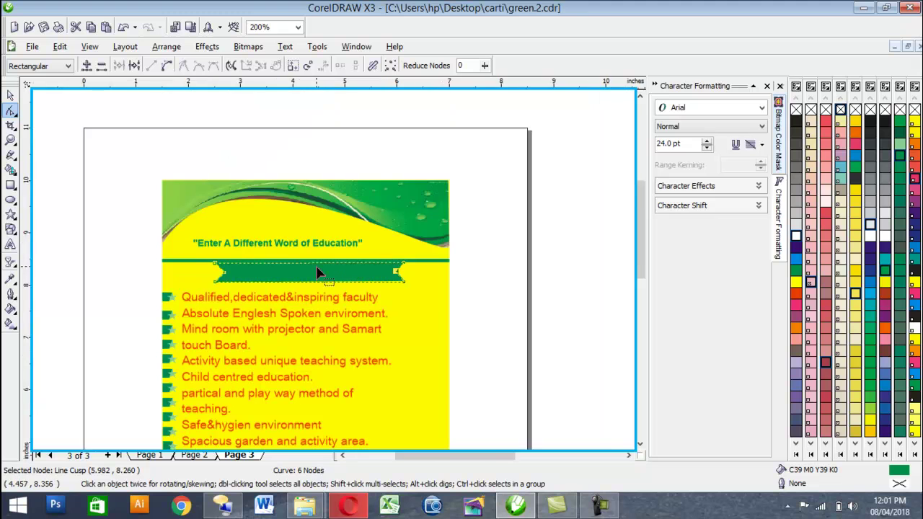
Step: Nudge the notched green ribbon about 0.4 inch to the left beneath the slogan
scroll(333, 273, "up", 1)
scroll(333, 272, "up", 1)
scroll(331, 260, "down", 1)
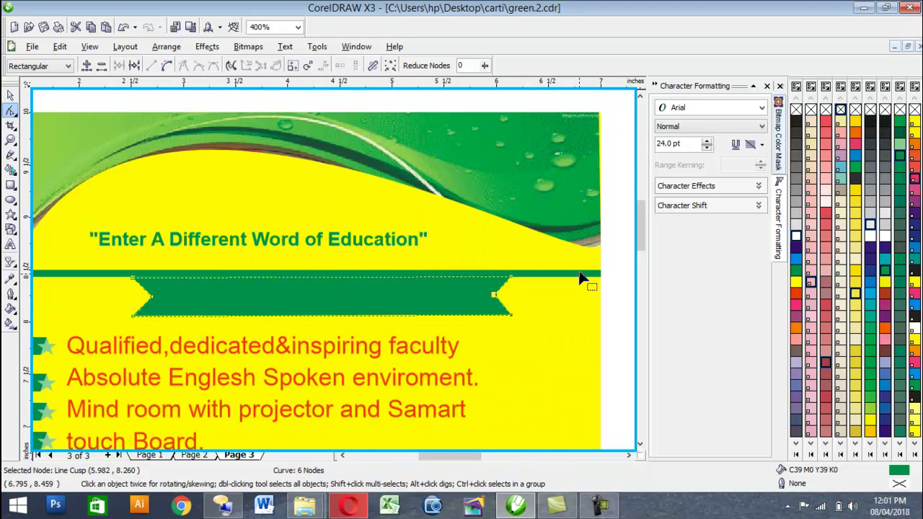
left_click_drag(638, 235, 638, 226)
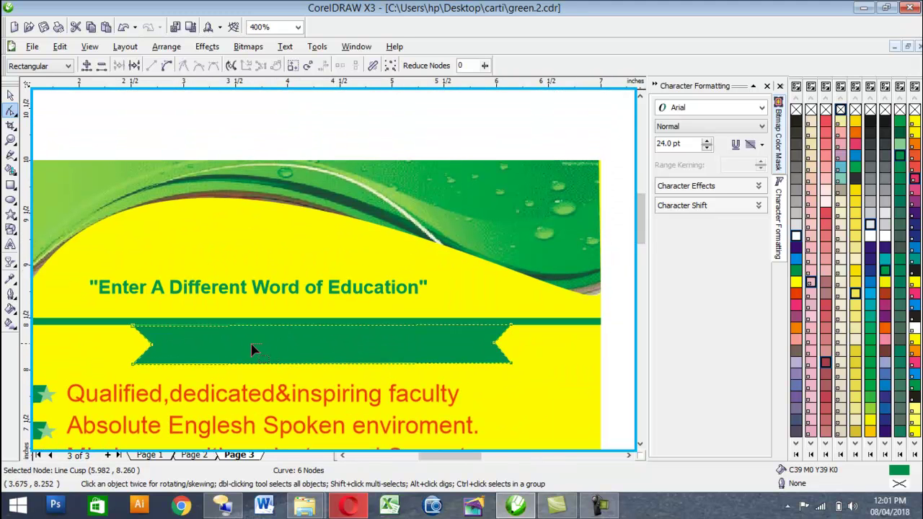
left_click(247, 348)
key("space")
key("Left")
key("Left")
key("Left")
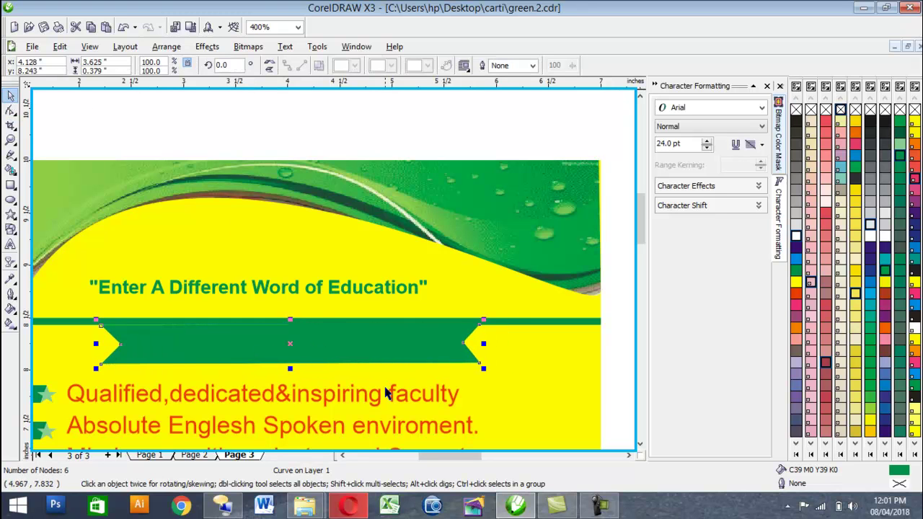
Step: Fill the thin horizontal line under the slogan with red and stack it in front of the green ribbon
left_click(566, 321)
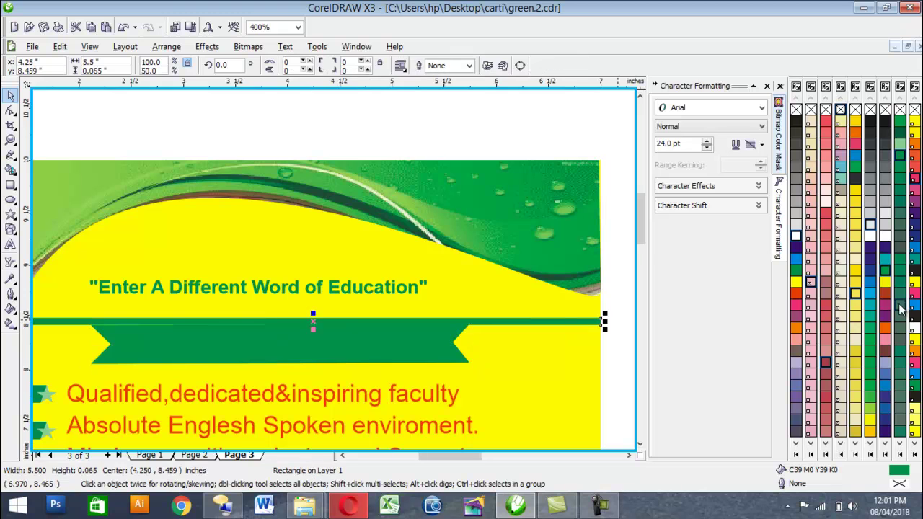
left_click(796, 292)
left_click(295, 350)
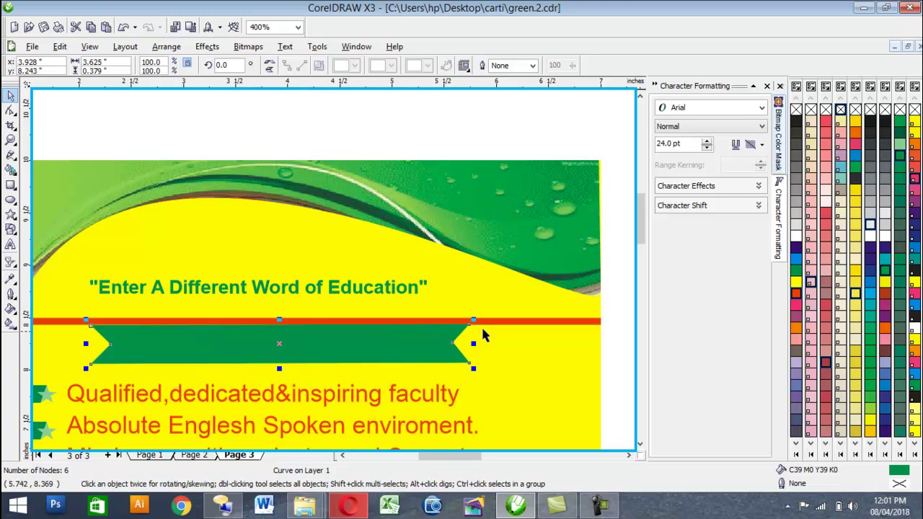
right_click(504, 322)
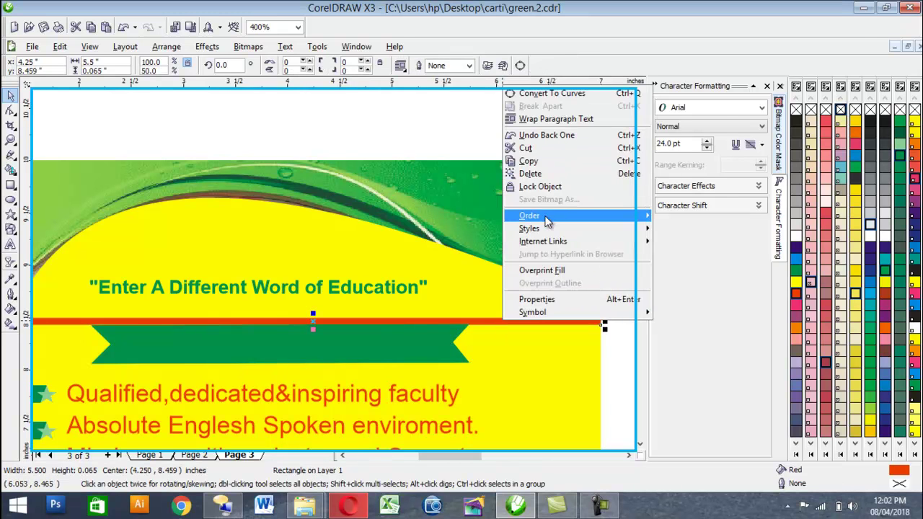
mouse_move(545, 215)
left_click(715, 131)
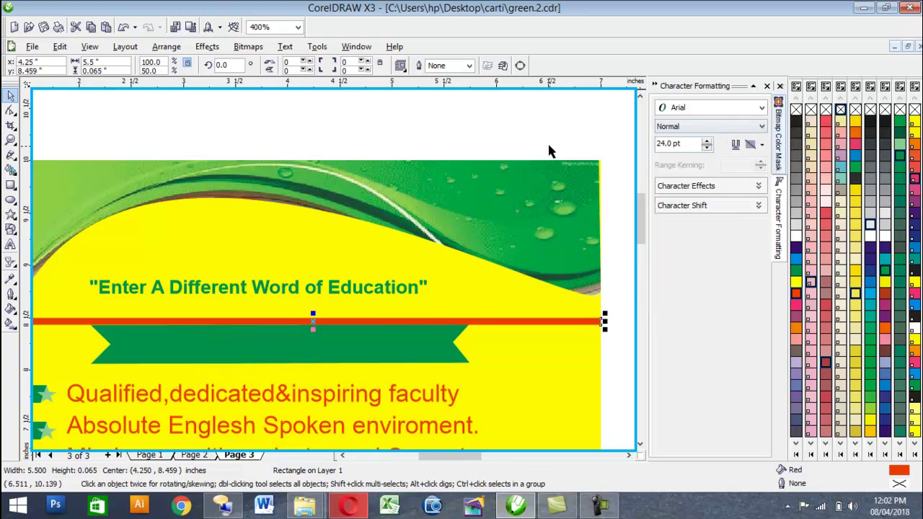
left_click(548, 151)
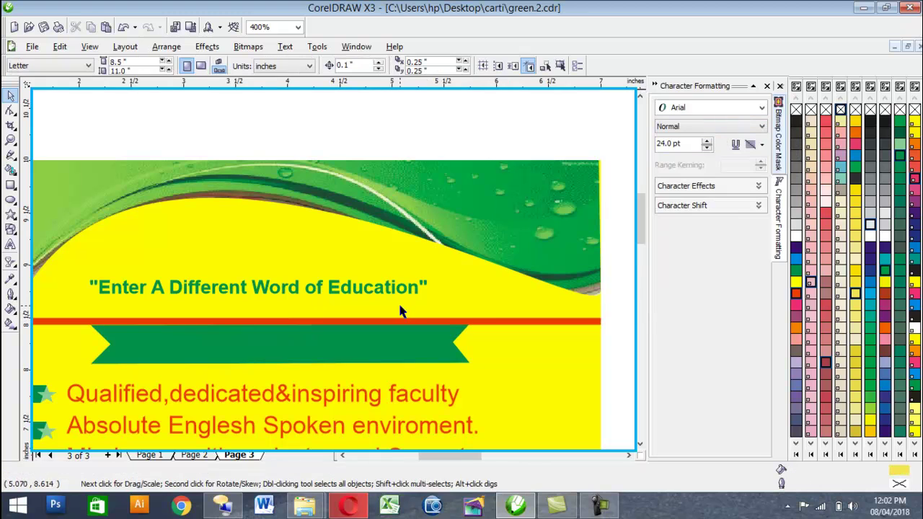
Step: Shift the green ribbon slightly up and left so its upper edge tucks behind the red line
left_click(360, 335)
key("Up")
key("Down")
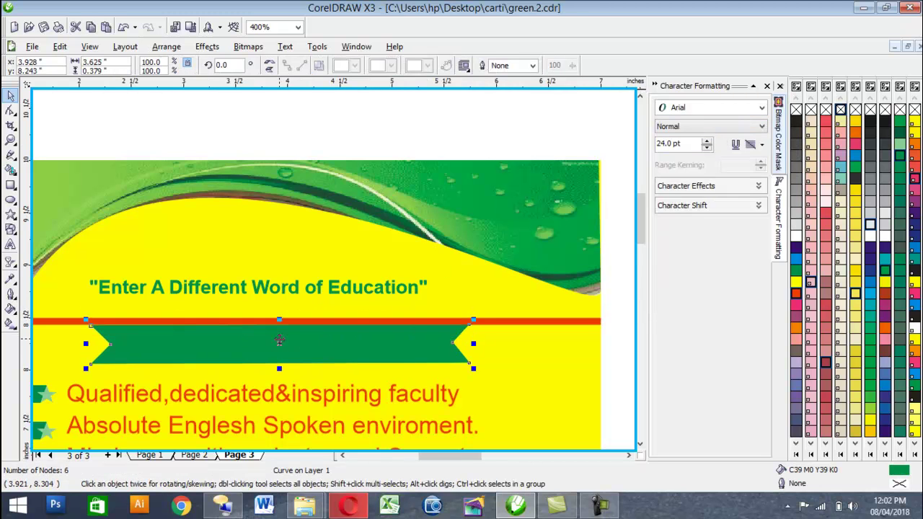
left_click_drag(279, 344, 275, 340)
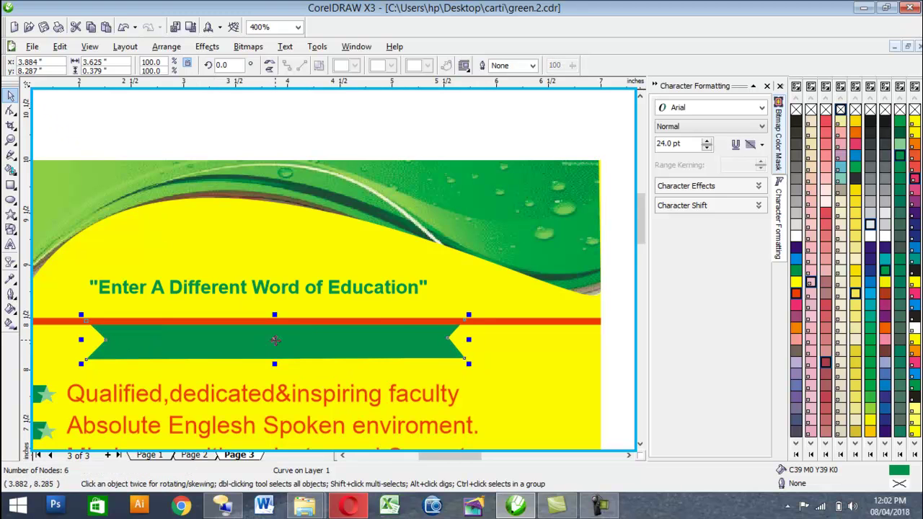
Step: Give the green ribbon a 2-point white outline
left_click(10, 294)
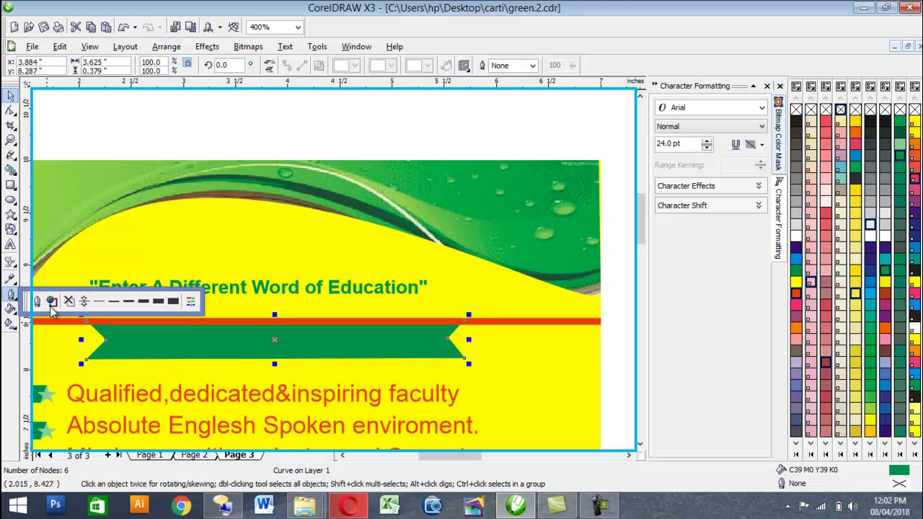
left_click(145, 303)
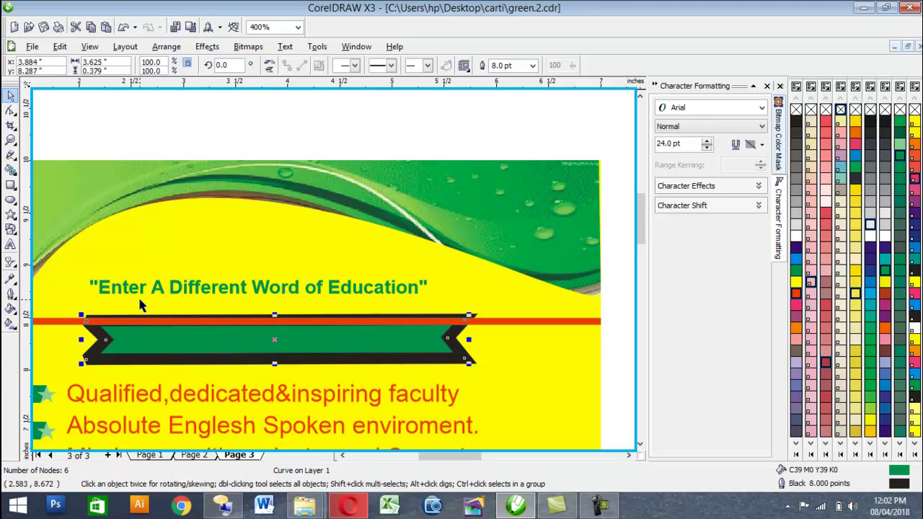
left_click(11, 294)
left_click(129, 302)
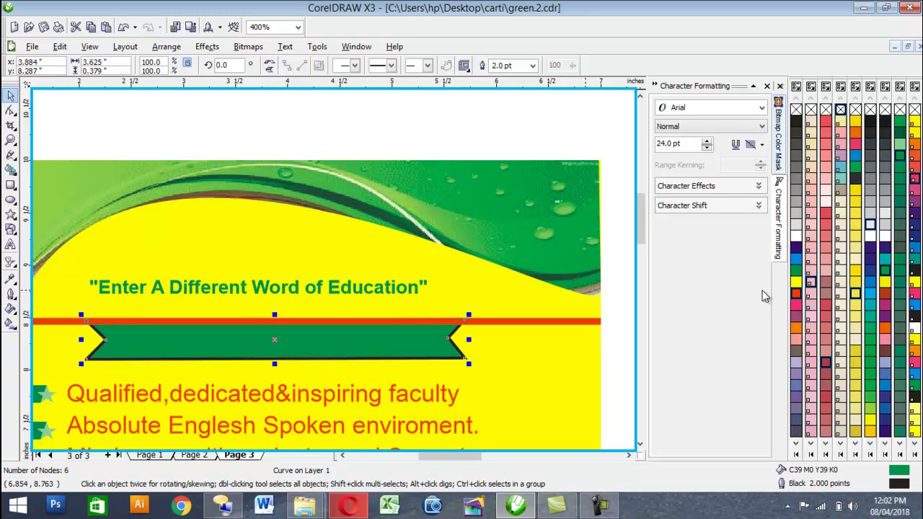
right_click(794, 242)
key("Escape")
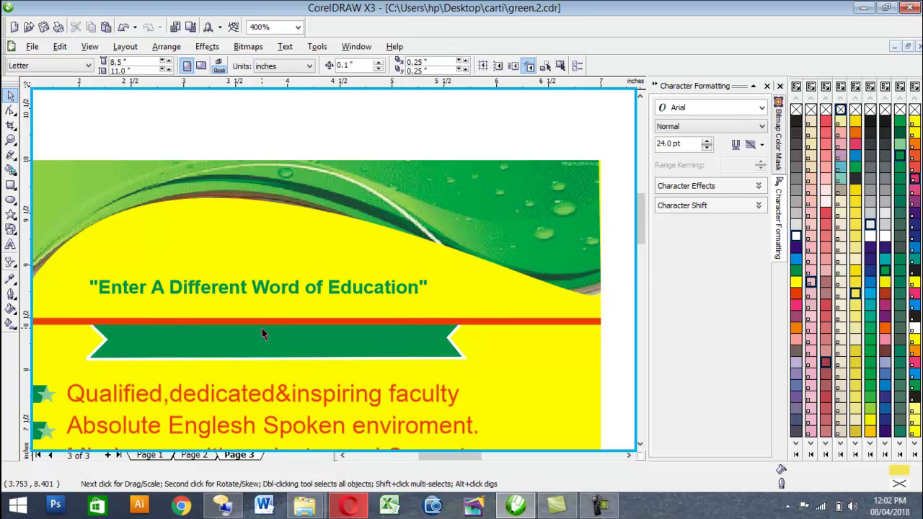
Step: Add the artistic text "Admission open for" over the green ribbon
left_click(10, 245)
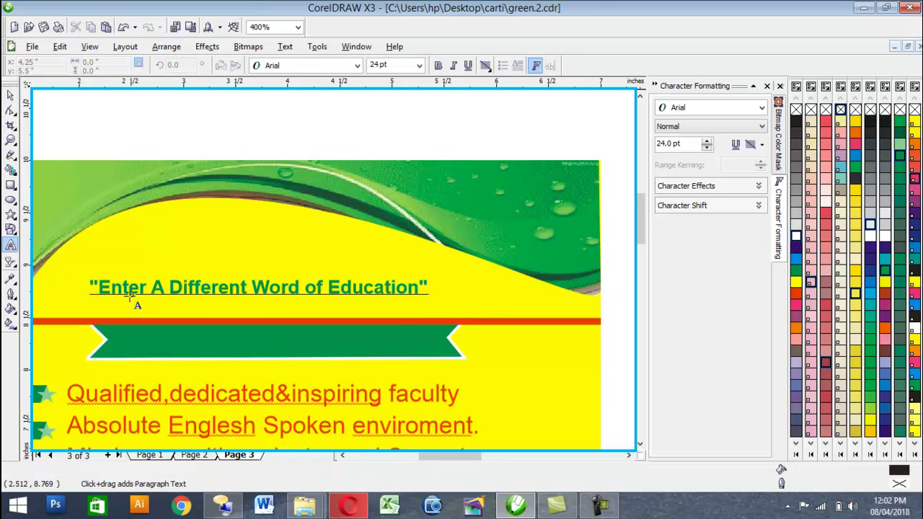
left_click(137, 332)
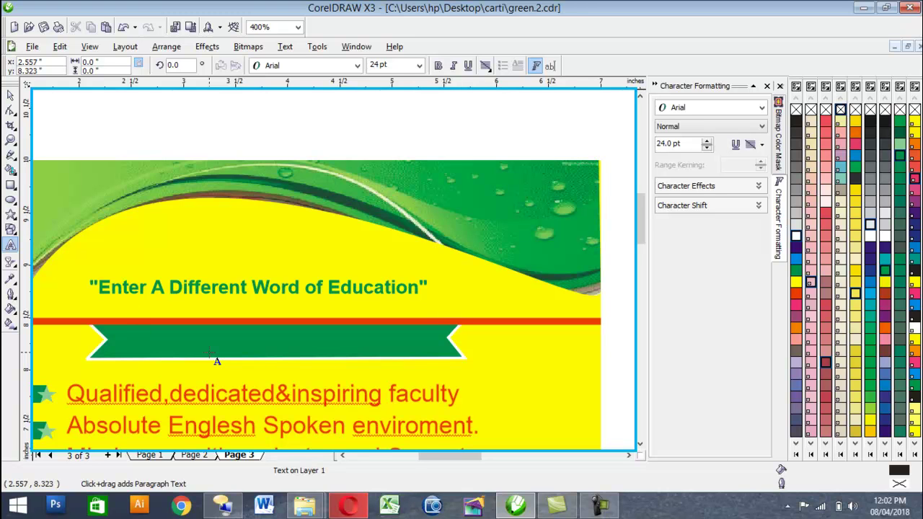
type("D")
key("BackSpace")
type("A")
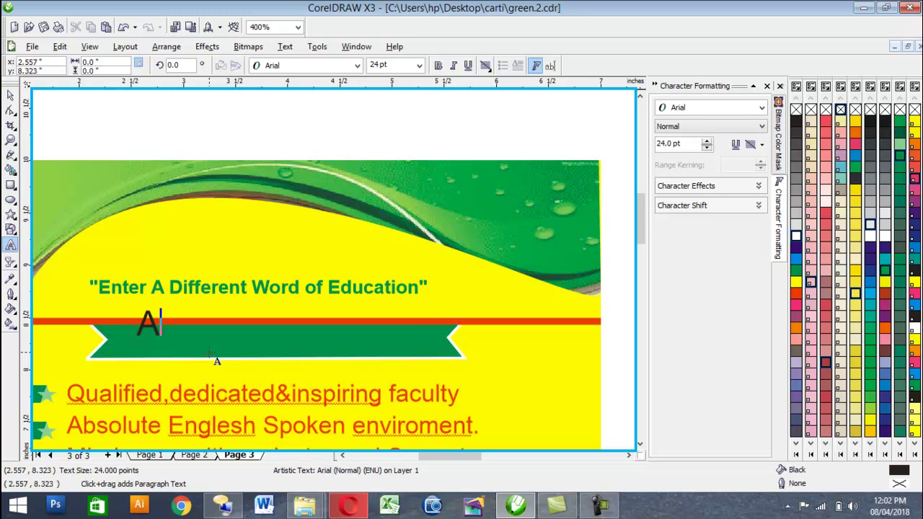
type("dmissf")
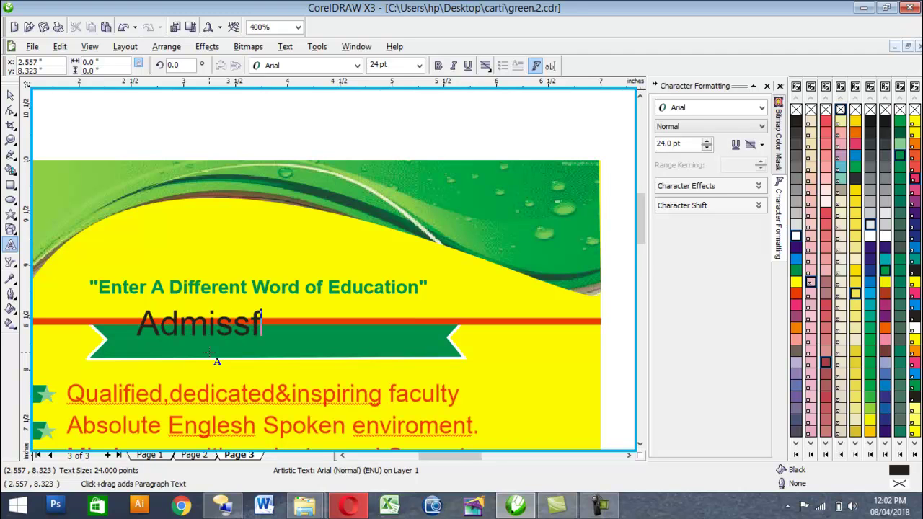
key("BackSpace")
type("ion")
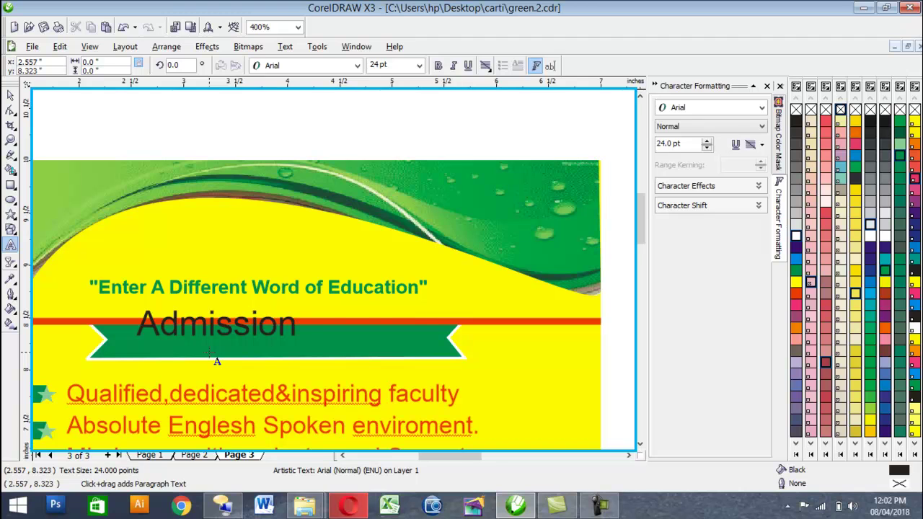
type(" ope")
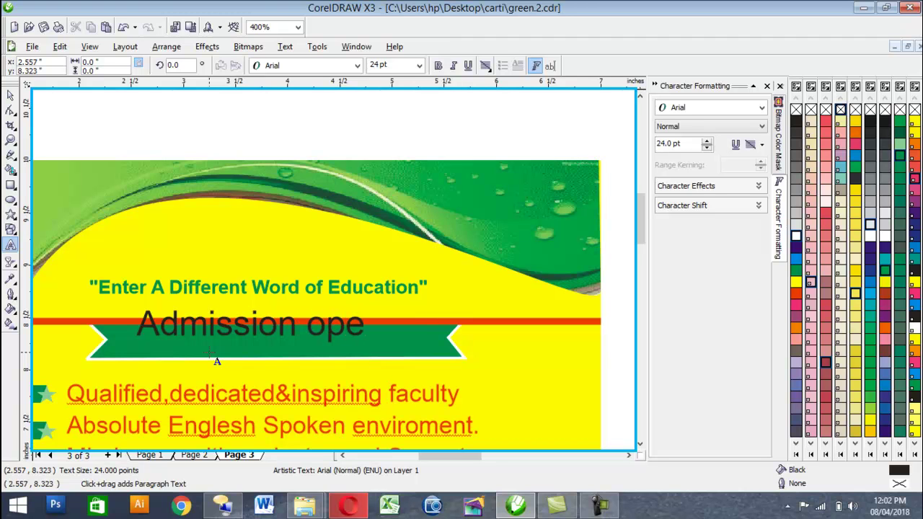
type("n for")
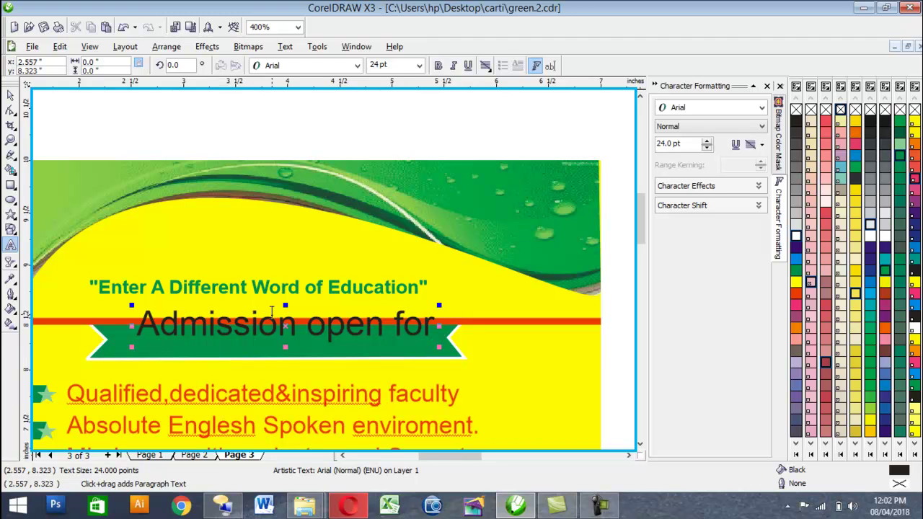
Step: Capitalise "Open" and "For" in the ribbon text and add the year so it reads "Admission Open For 2018"
key("Left")
key("Left")
key("Left")
key("shift+Left")
type("F")
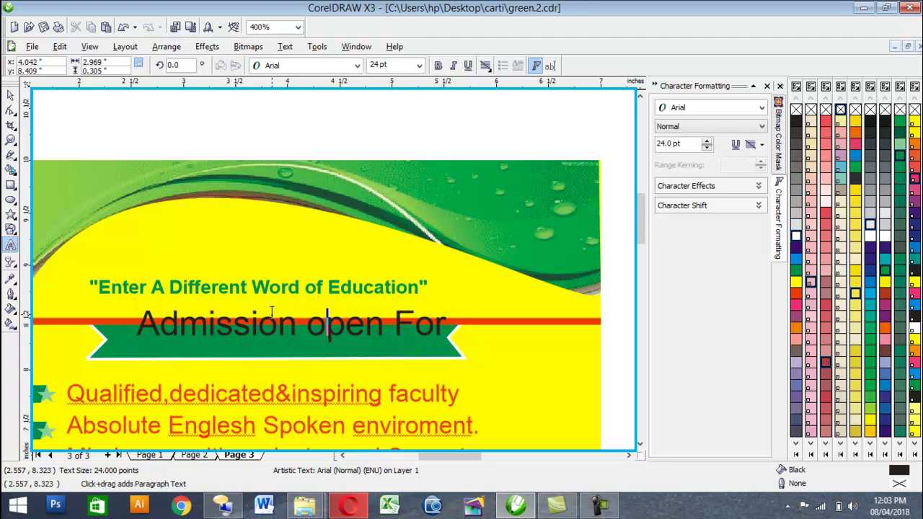
key("shift+Left")
key("shift+Right")
key("shift+Left")
type("O")
key("Right")
key("Right")
key("Right")
key("Right")
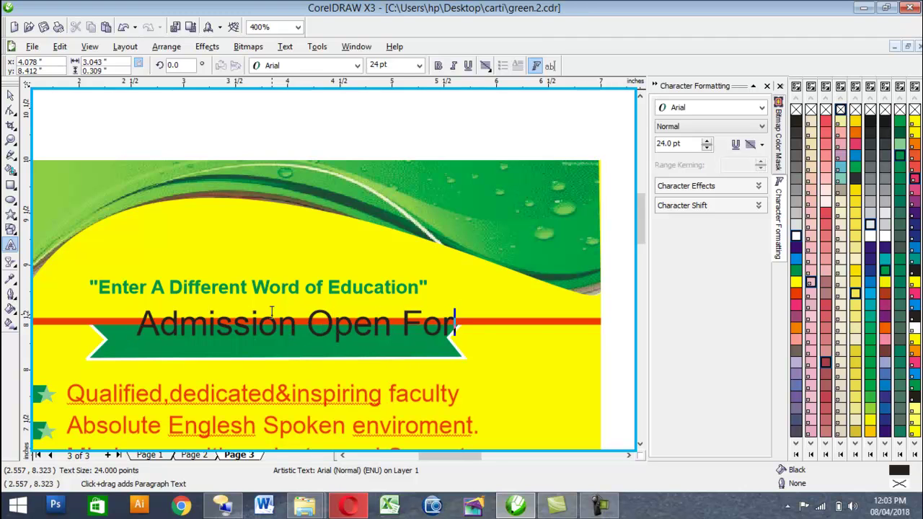
type("2018")
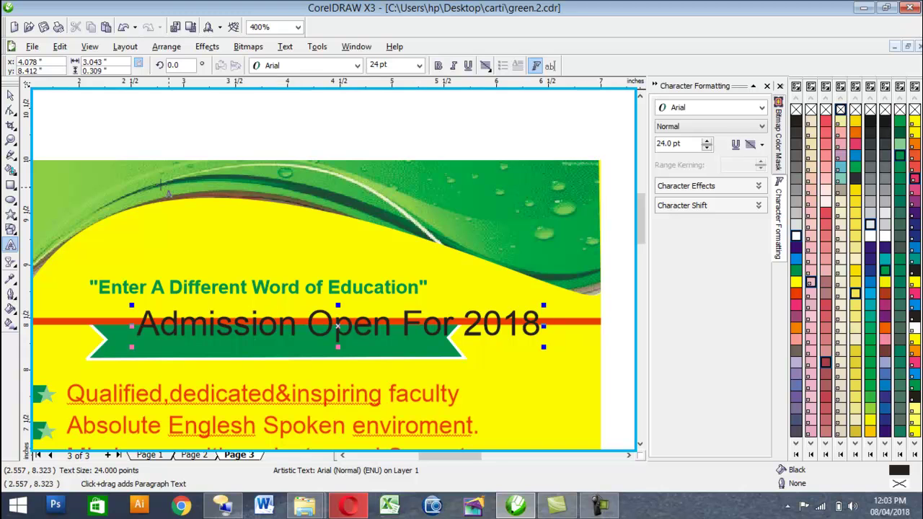
Step: Make the admission text bold at 20 pt and move it down onto the green ribbon
left_click(438, 66)
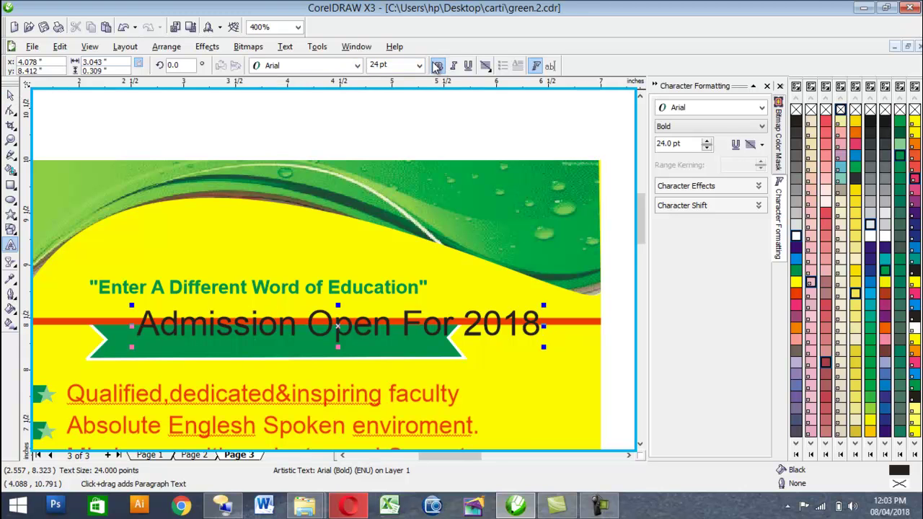
left_click(10, 95)
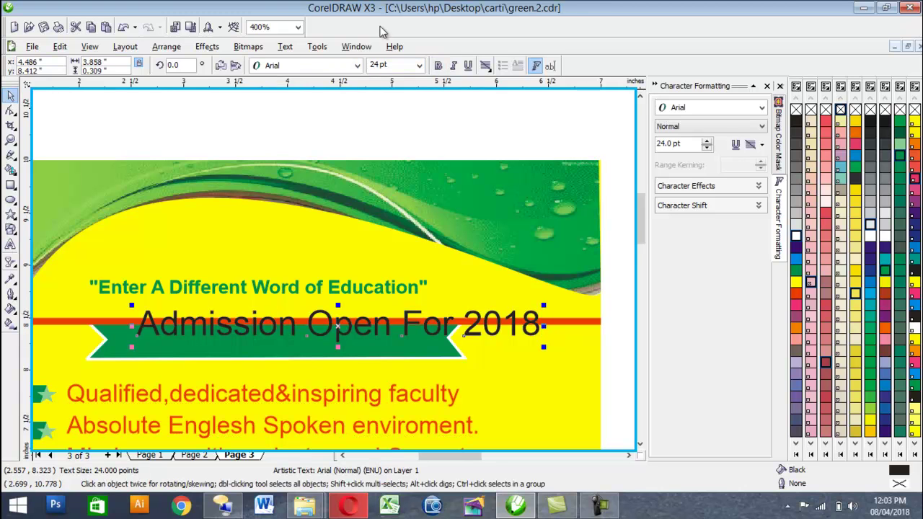
left_click(438, 66)
left_click_drag(392, 66, 340, 68)
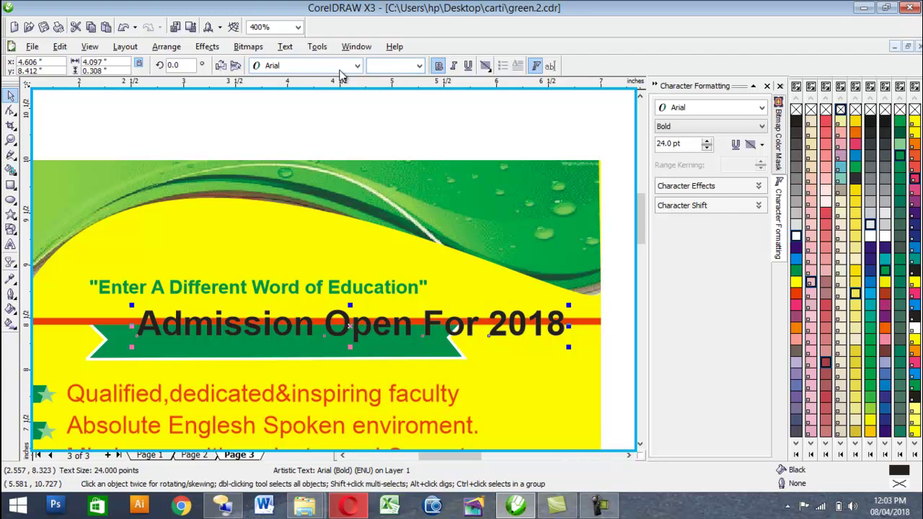
type("20")
key("Return")
left_click_drag(343, 330, 307, 346)
Step: Widen the green ribbon to about 3.92 inches and centre it horizontally on the yellow background rectangle
left_click(465, 338)
left_click_drag(469, 338, 502, 340)
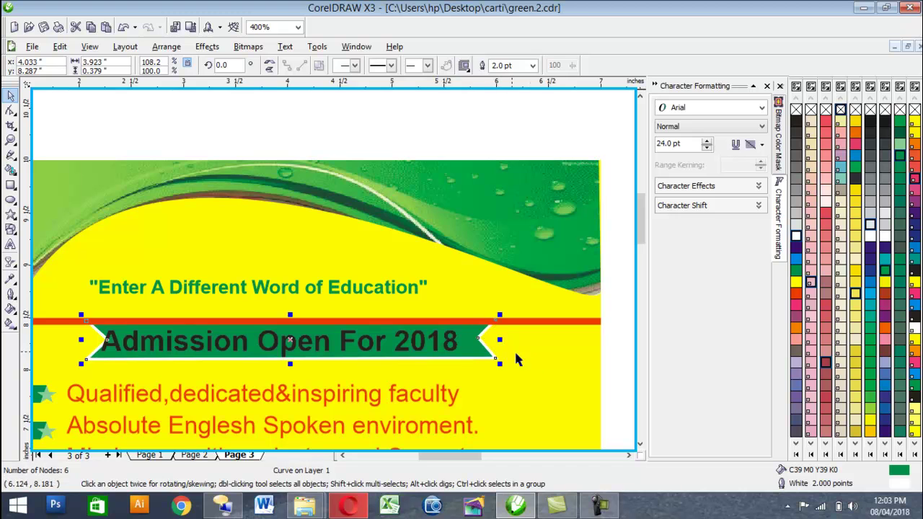
left_click(551, 366, "shift")
key("c")
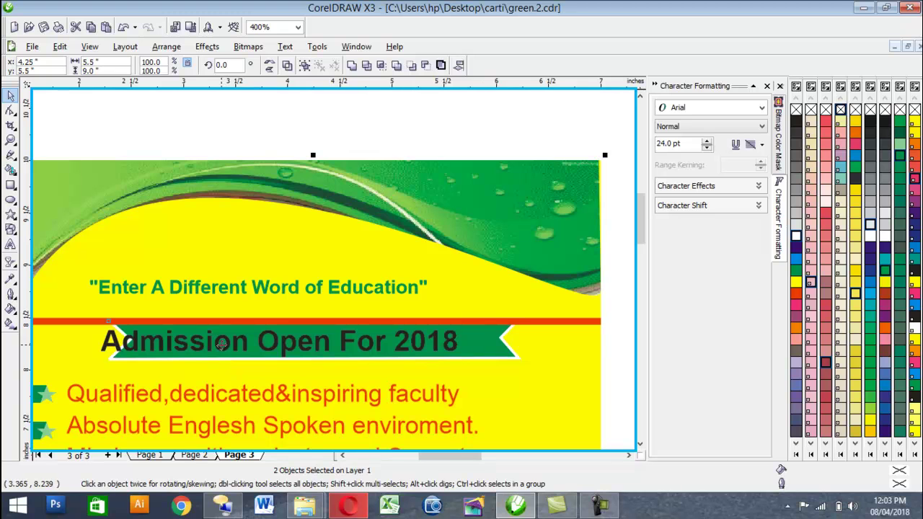
Step: Nudge the admission text 0.3 inch to the right within the ribbon and fill it with white
key("Escape")
left_click(278, 352)
key("Right")
key("Right")
key("Right")
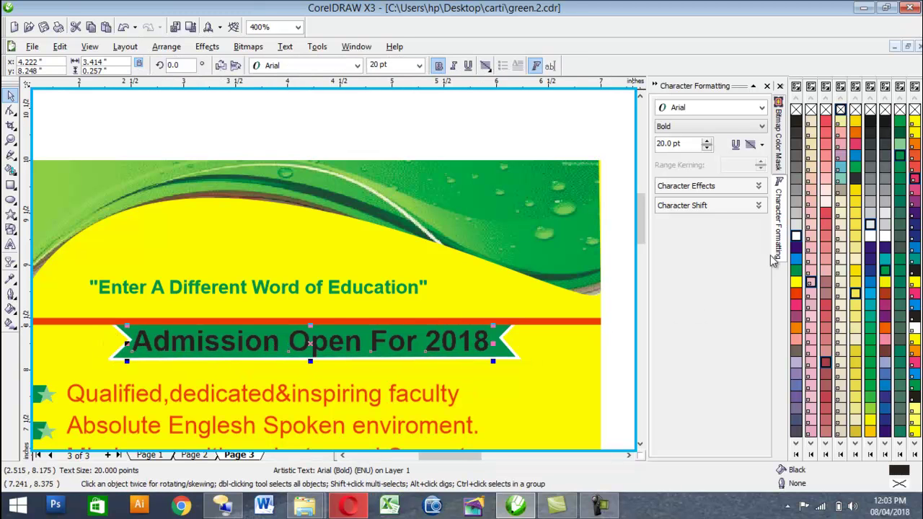
left_click(796, 236)
scroll(303, 373, "down", 2)
left_click(434, 278)
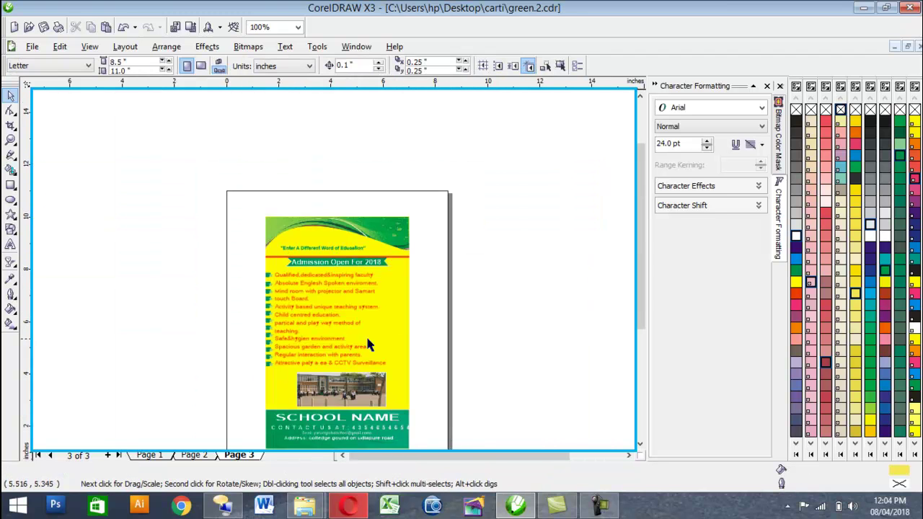
Step: Add the artistic text "OUR FEATURES:" in the empty area to the left of the page
scroll(333, 377, "down", 1)
scroll(338, 252, "up", 1)
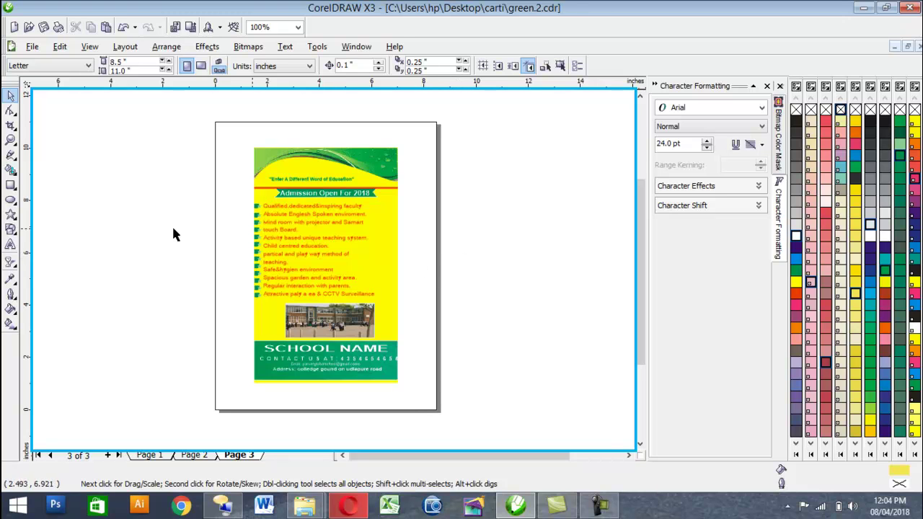
left_click(9, 246)
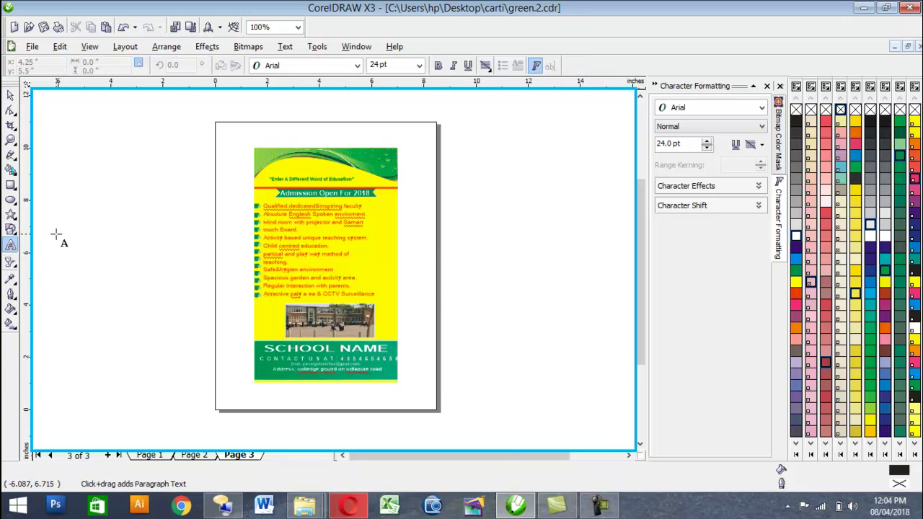
left_click(56, 227)
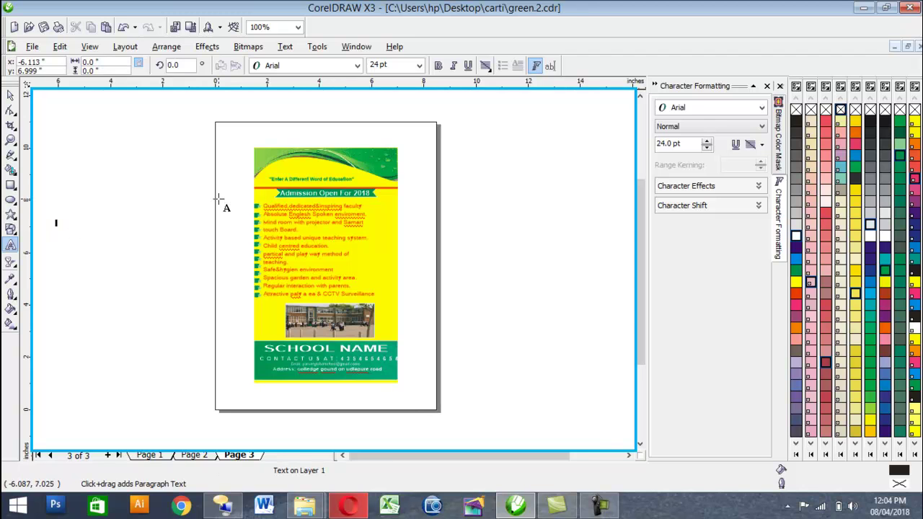
type("OUR FEATURES")
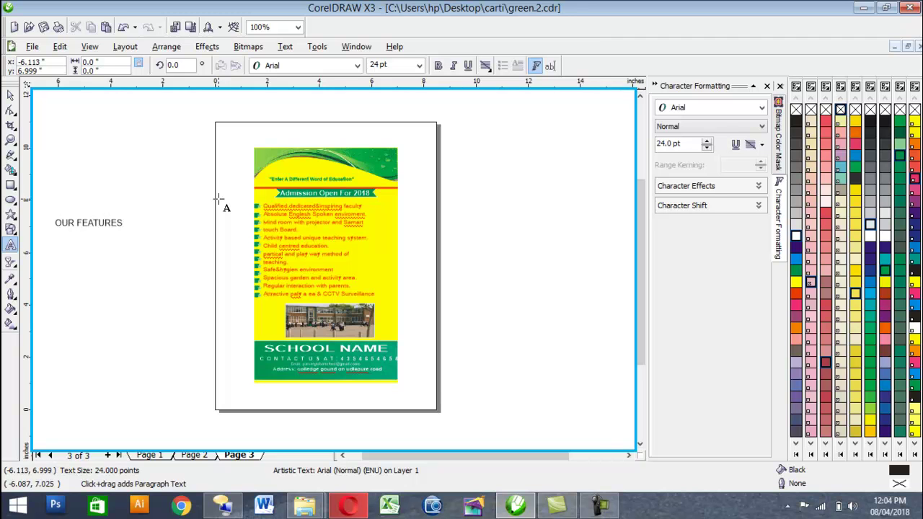
type(":")
left_click(10, 94)
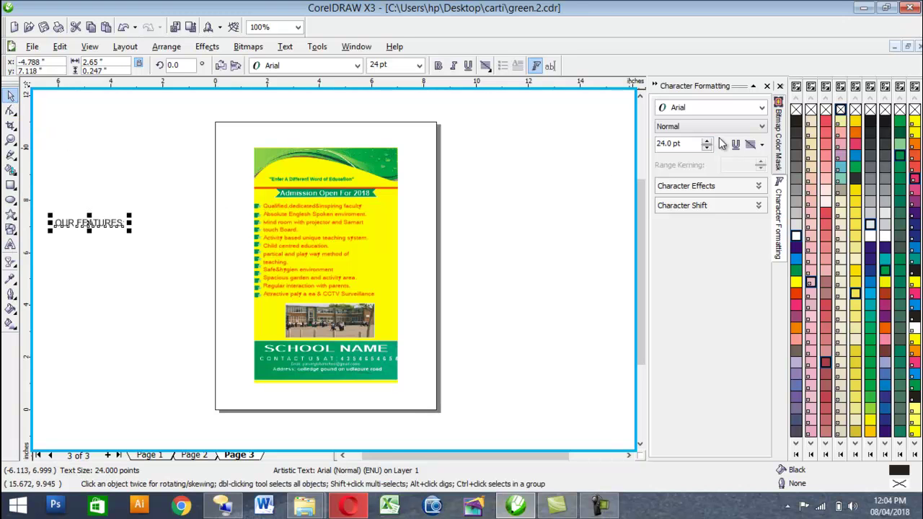
Step: Format the "OUR FEATURES:" heading as bold 15 pt with a dark green fill, keeping its proportions unstretched
left_click(437, 66)
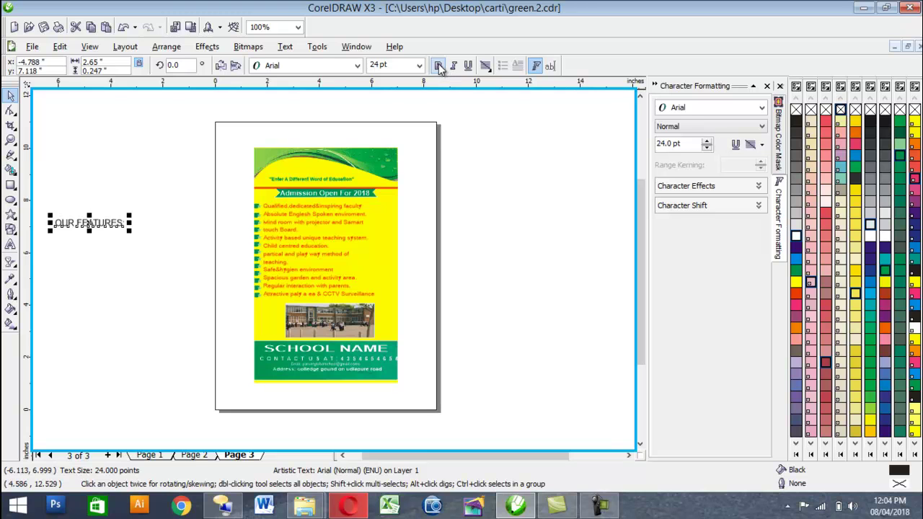
left_click(886, 192)
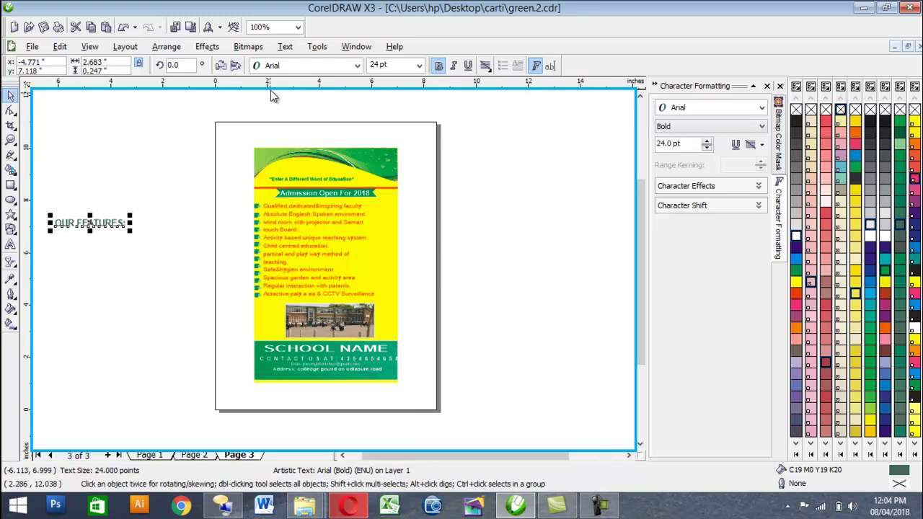
left_click_drag(397, 63, 360, 63)
type("15")
key("Return")
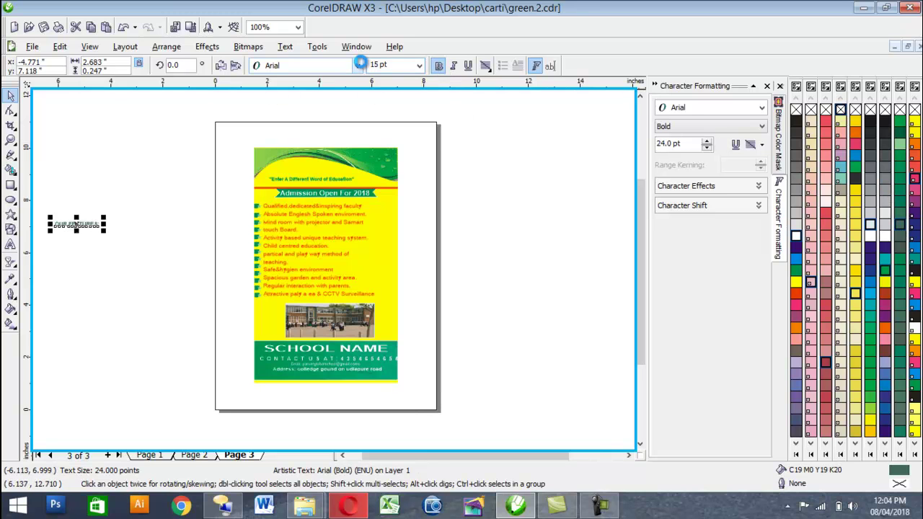
mouse_move(75, 216)
left_mouse_down()
mouse_move(82, 220)
mouse_move(83, 201)
left_mouse_up()
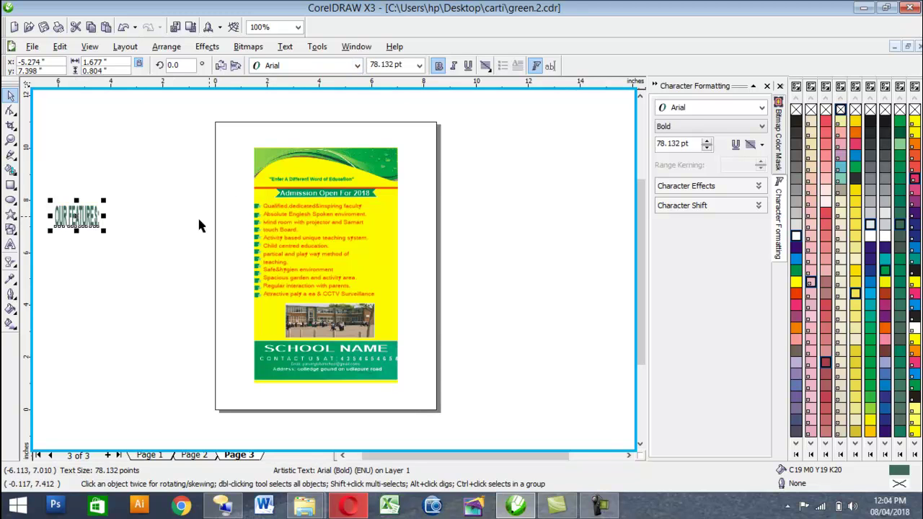
key("ctrl+z")
Step: Move the features text together with all its star bullets 0.2 inch down
left_click(322, 257)
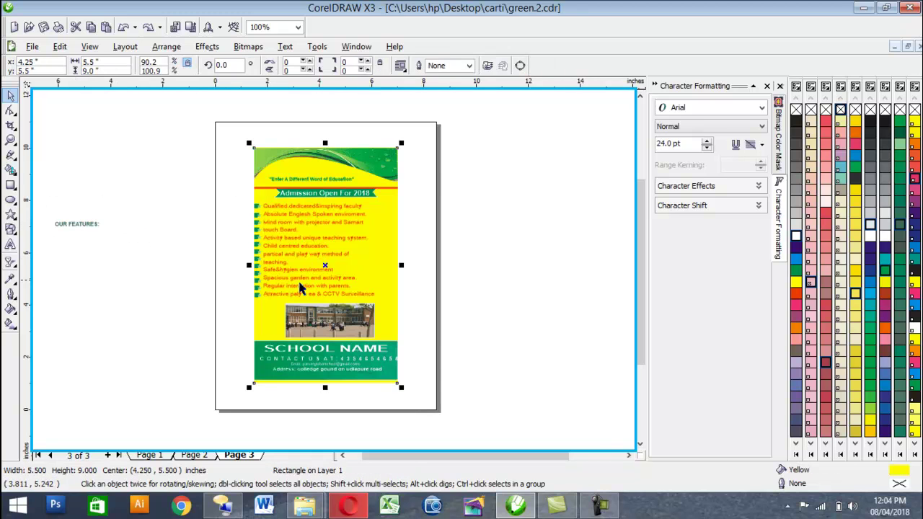
left_click(280, 291)
left_click_drag(230, 176, 401, 306)
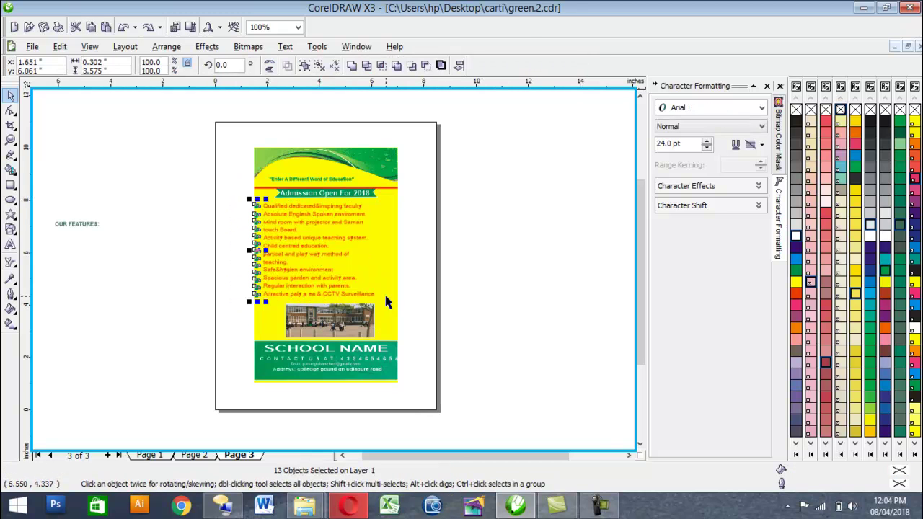
left_click(313, 257, "shift")
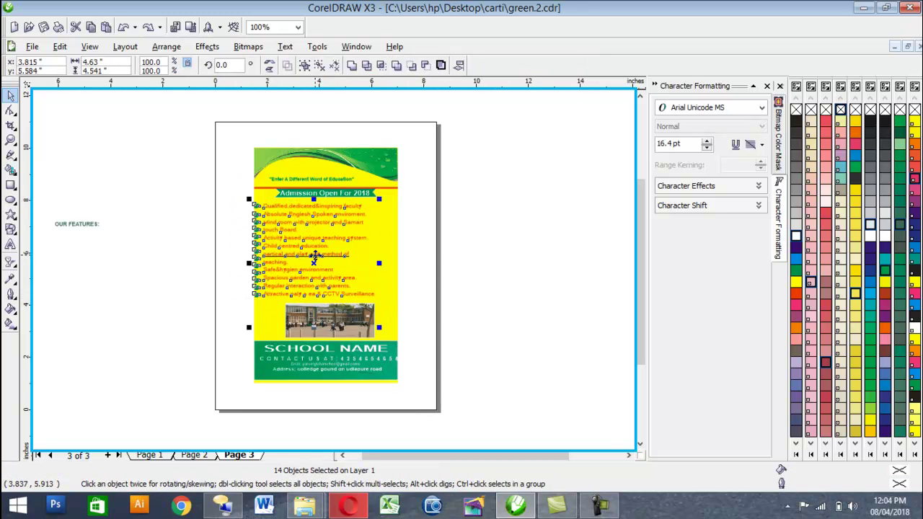
key("Down")
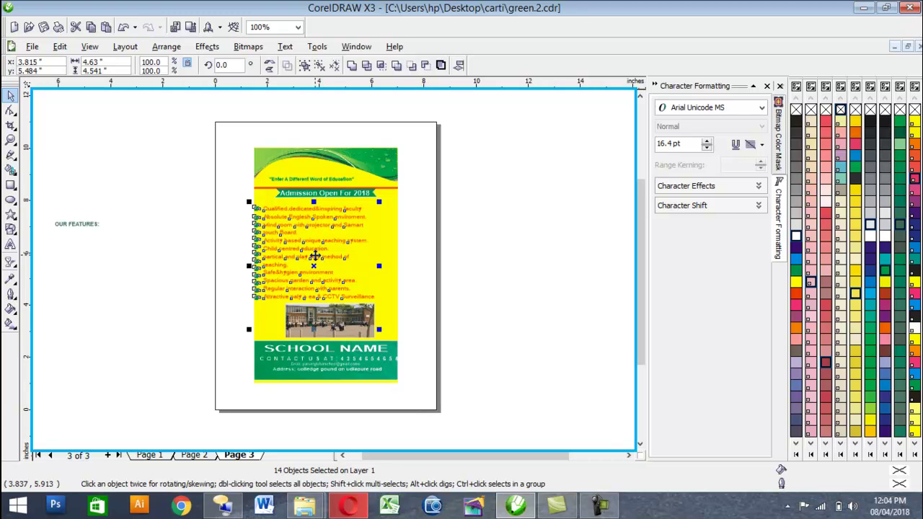
key("Down")
Step: Place the "OUR FEATURES:" heading between the admission ribbon and the first feature line, near the flyer's left edge
left_click_drag(78, 225, 287, 205)
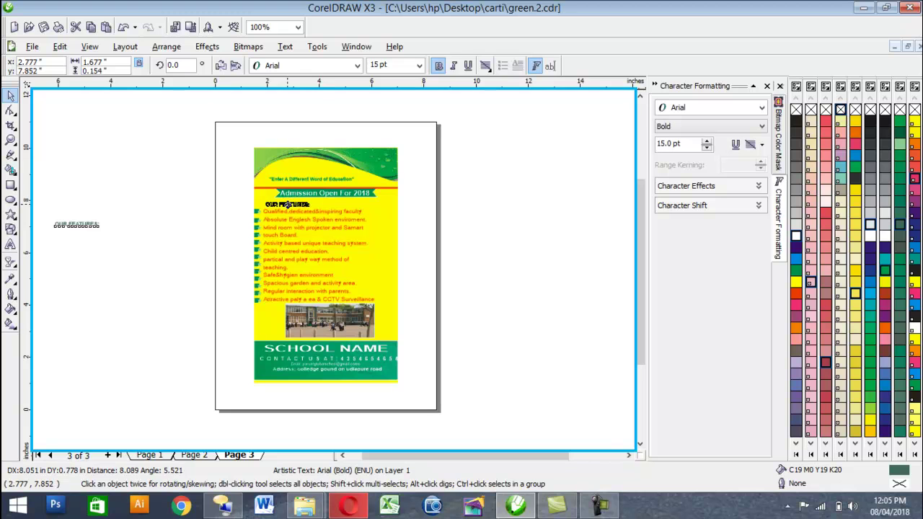
key("Left")
key("Left")
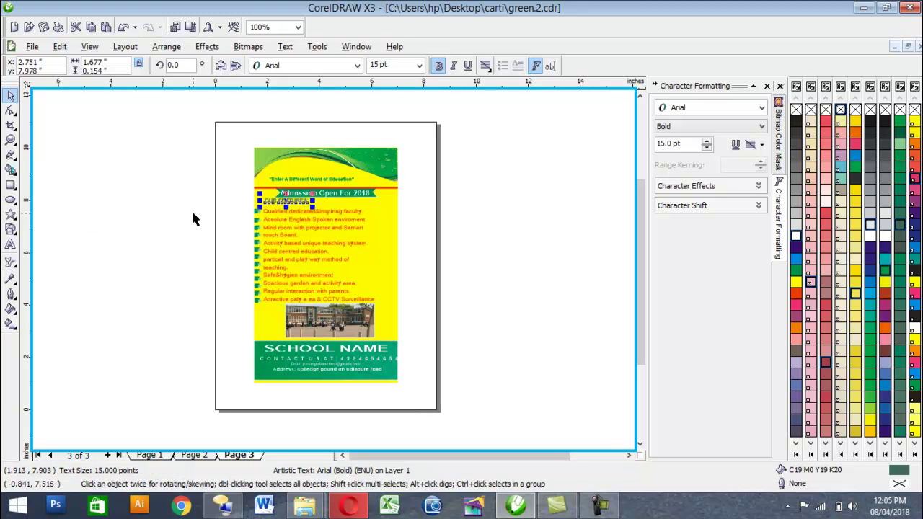
left_click(567, 247)
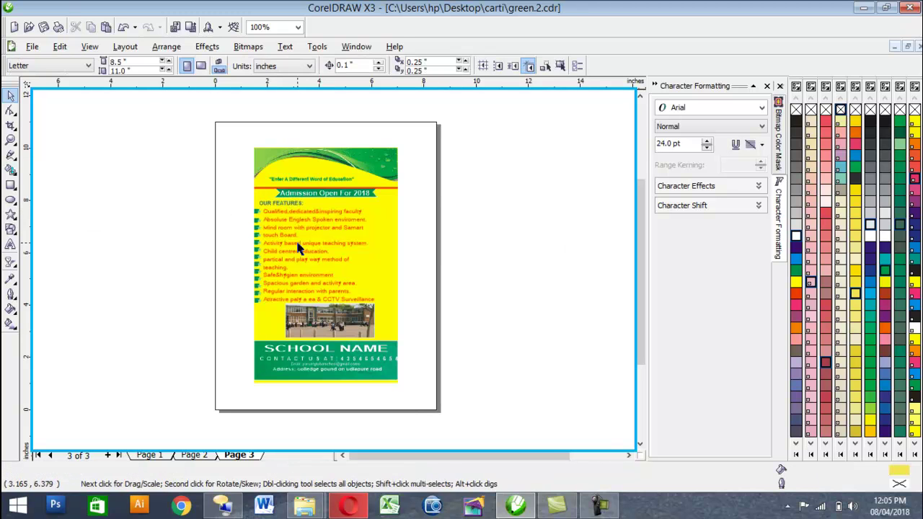
Step: Select the framed school building photo above the contact footer
left_click(350, 328)
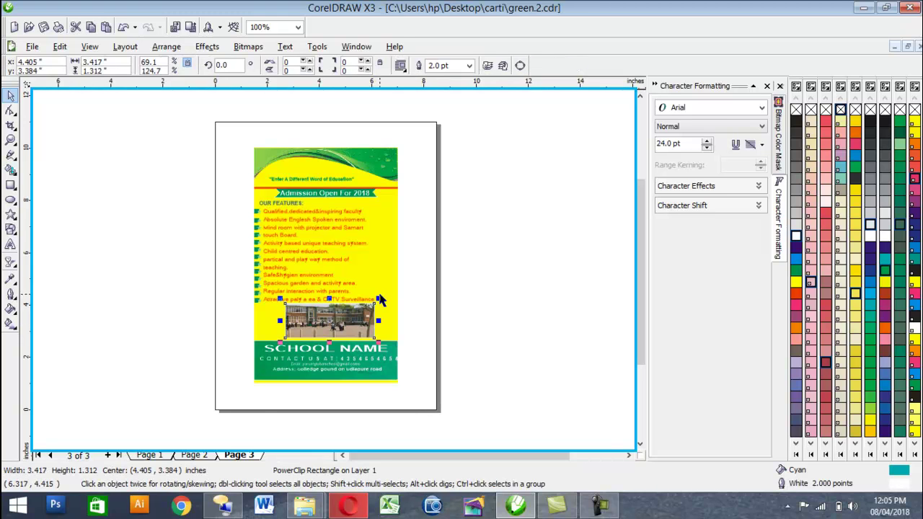